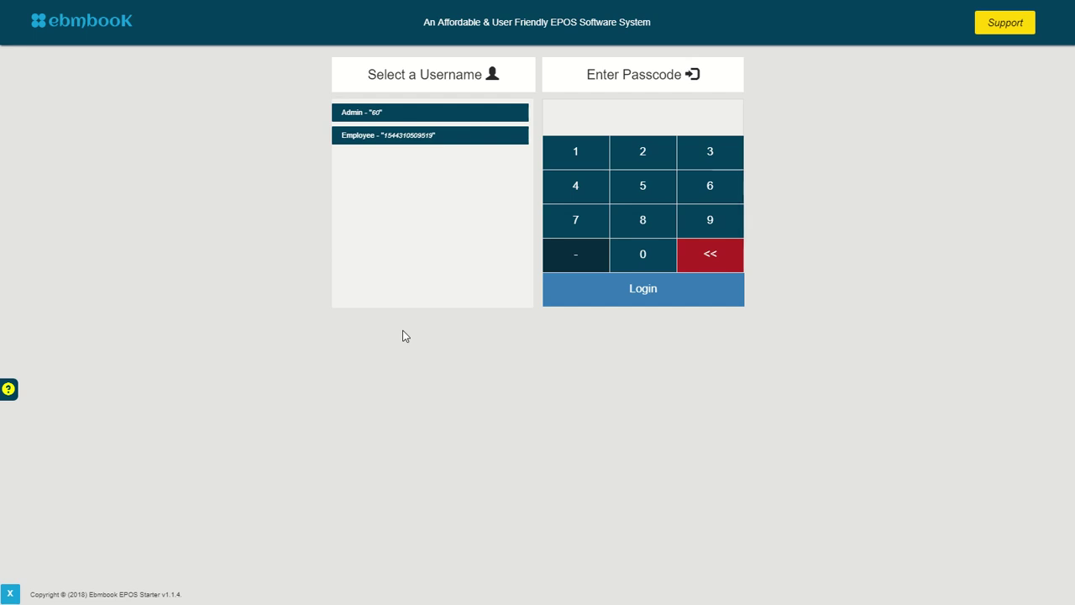
# Select the Admin account and submit its passcode, fixing one mistyped digit.
pyautogui.click(465, 112)
pyautogui.click(586, 148)
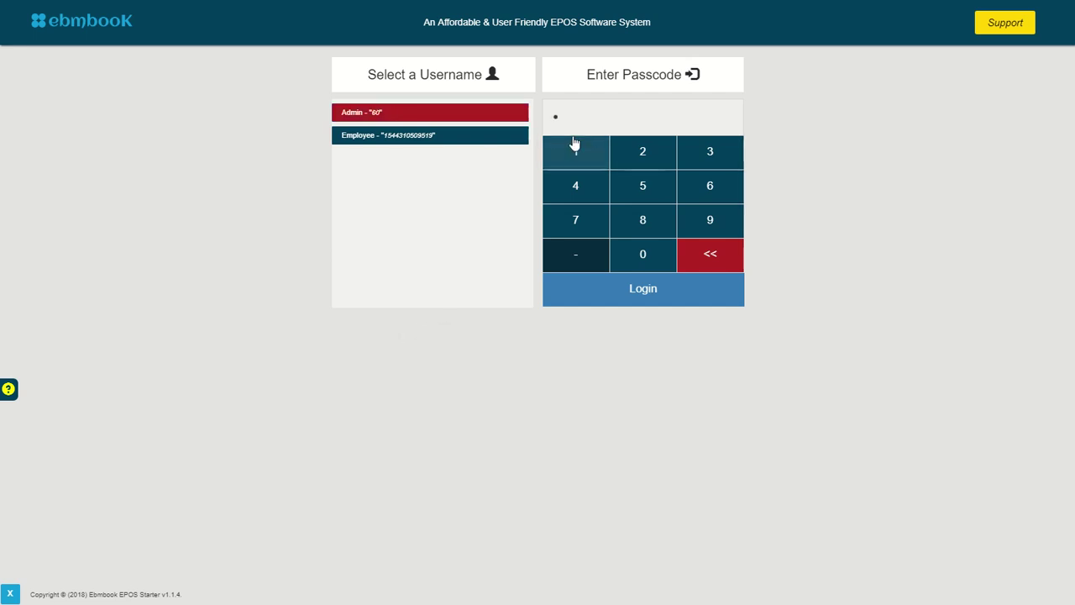
pyautogui.click(588, 151)
pyautogui.click(697, 248)
pyautogui.click(636, 164)
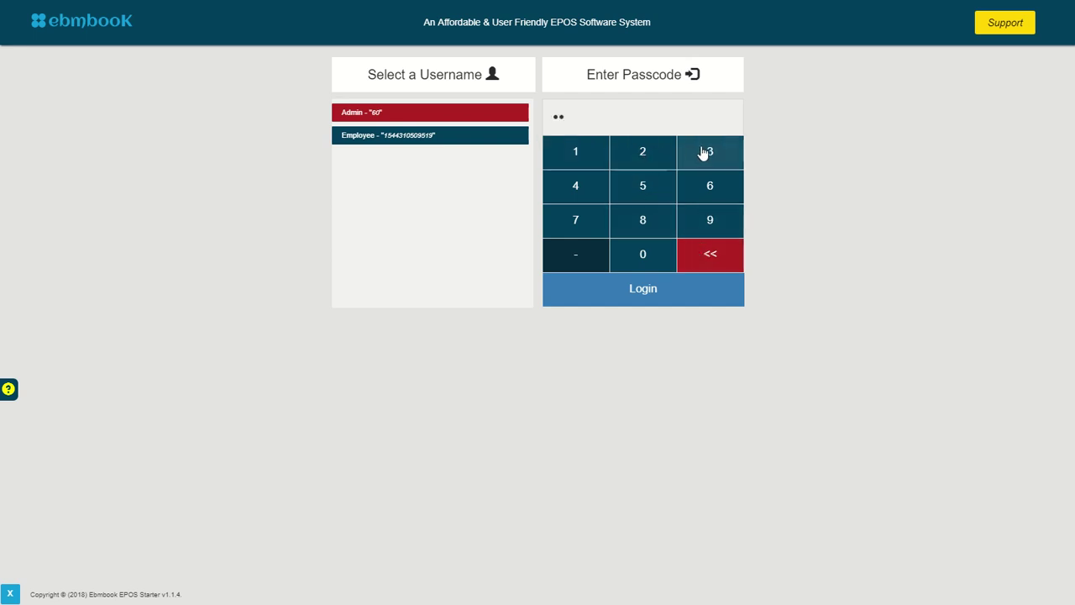
pyautogui.click(704, 152)
pyautogui.click(574, 186)
pyautogui.click(660, 302)
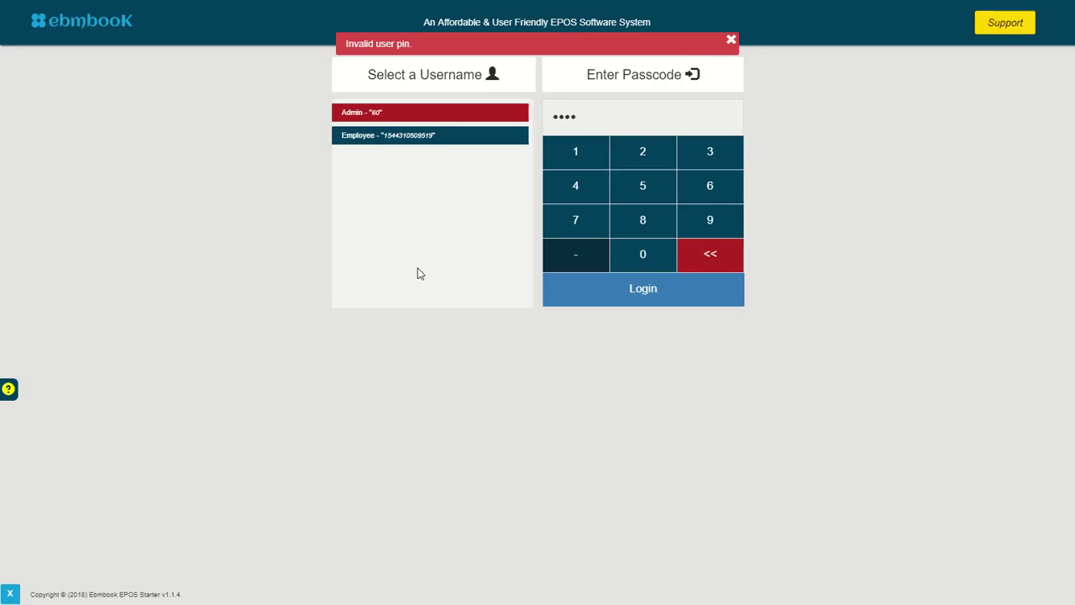
# Clear the rejected digits, re-enter the correct Admin passcode and log in.
pyautogui.click(711, 252)
pyautogui.click(705, 261)
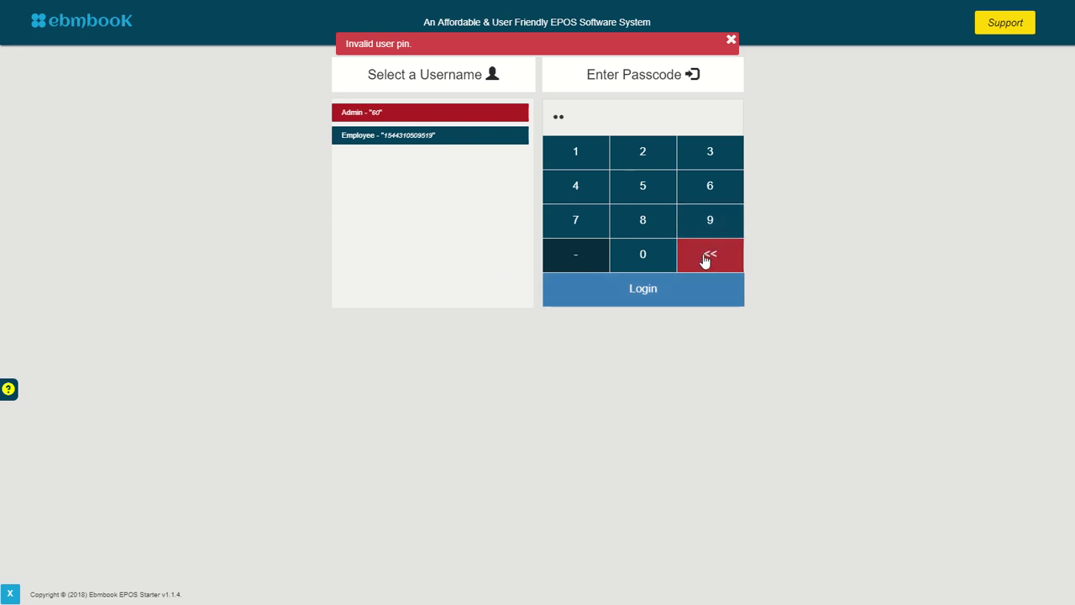
pyautogui.click(578, 150)
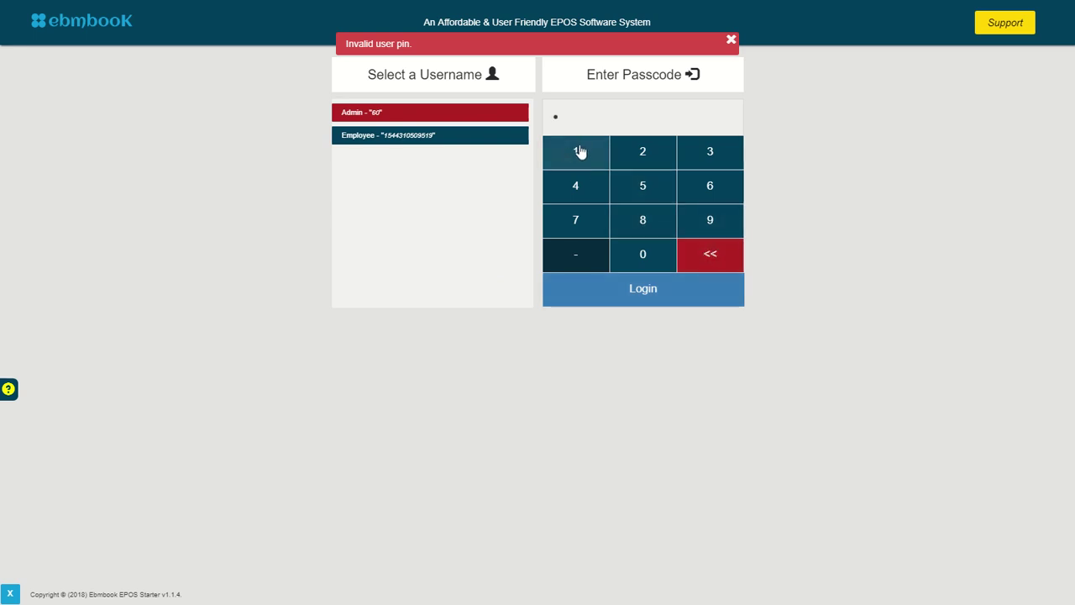
pyautogui.click(579, 151)
pyautogui.click(580, 152)
pyautogui.click(592, 161)
pyautogui.click(655, 291)
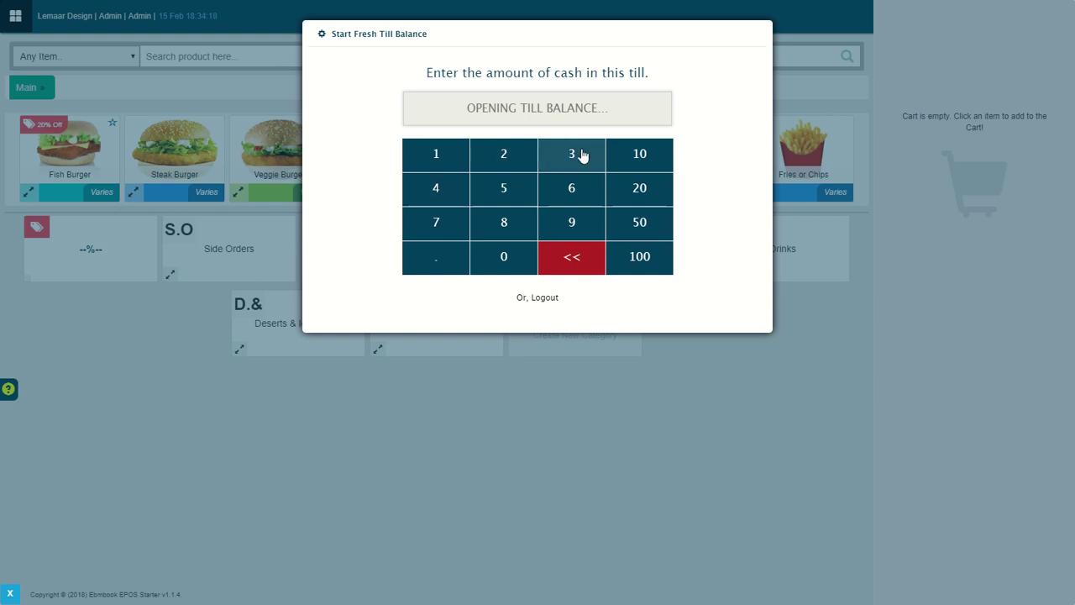
# Open the till with a 10 opening cash balance.
pyautogui.click(663, 160)
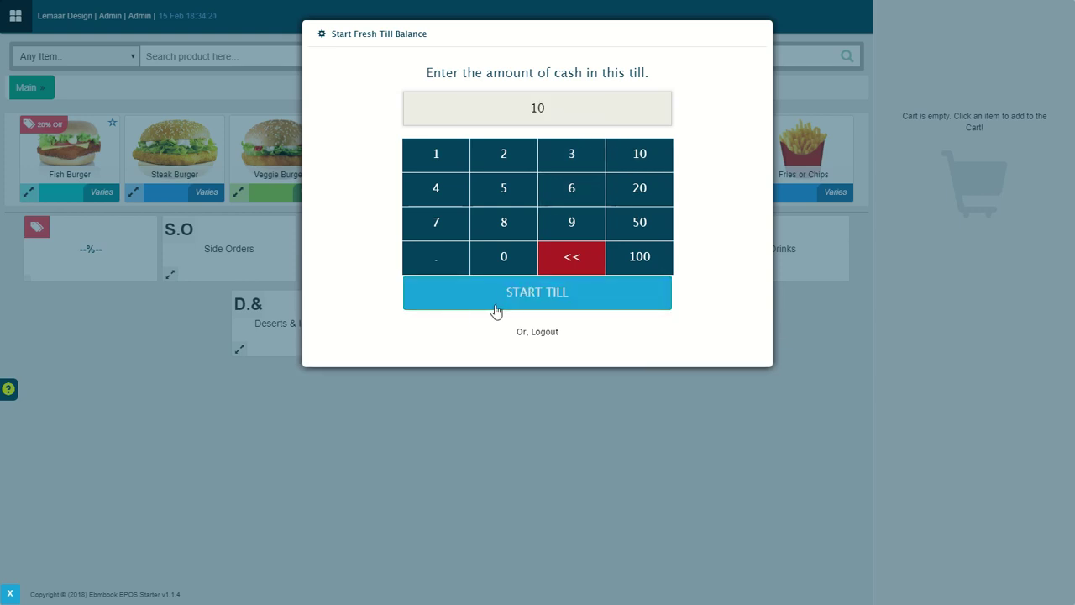
pyautogui.click(554, 307)
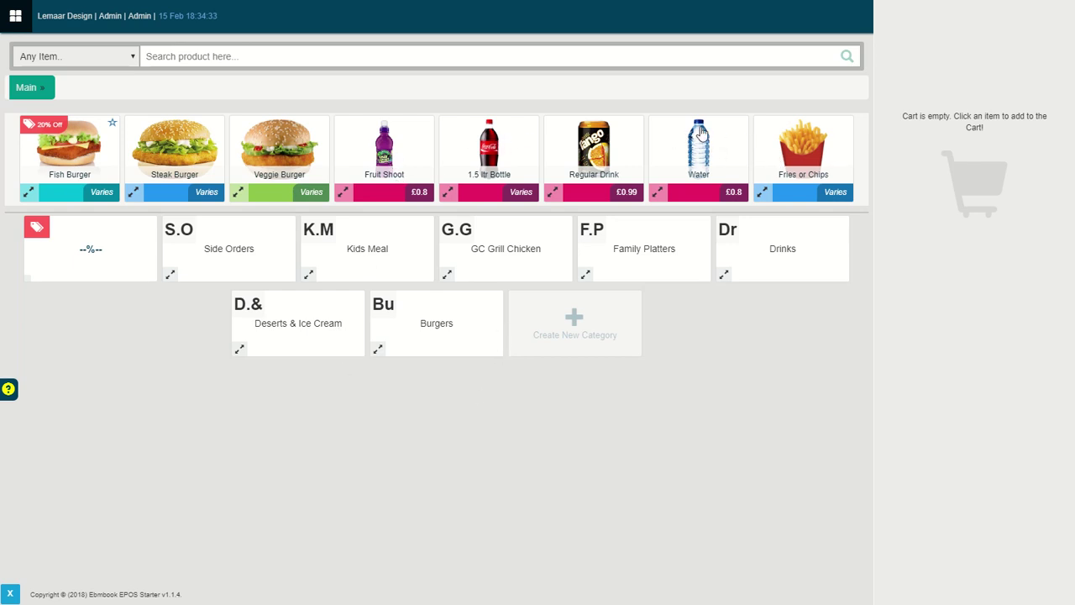
# Add two Regular Drinks and a Water to the order.
pyautogui.click(606, 139)
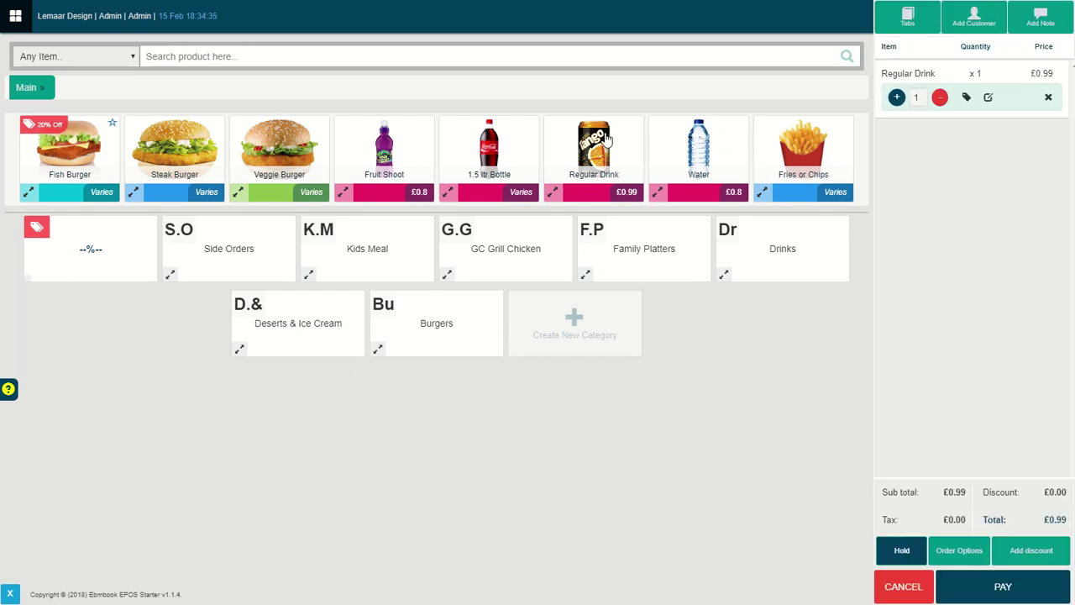
pyautogui.click(700, 141)
pyautogui.click(590, 141)
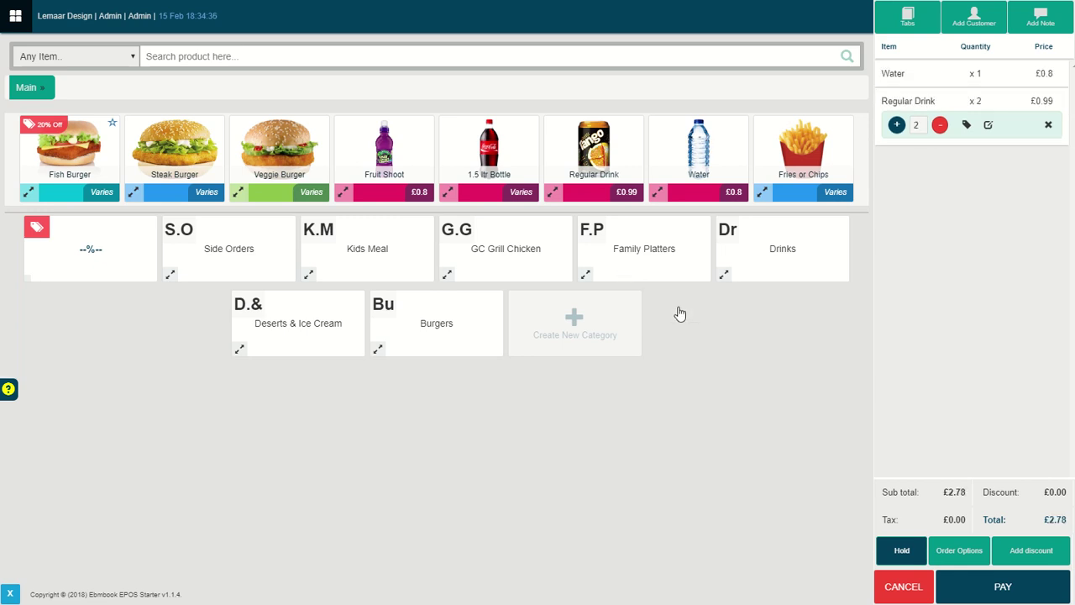
# Take £10 cash for the £2.78 order, then add a Fruit Shoot to the next order.
pyautogui.click(1008, 586)
pyautogui.click(346, 118)
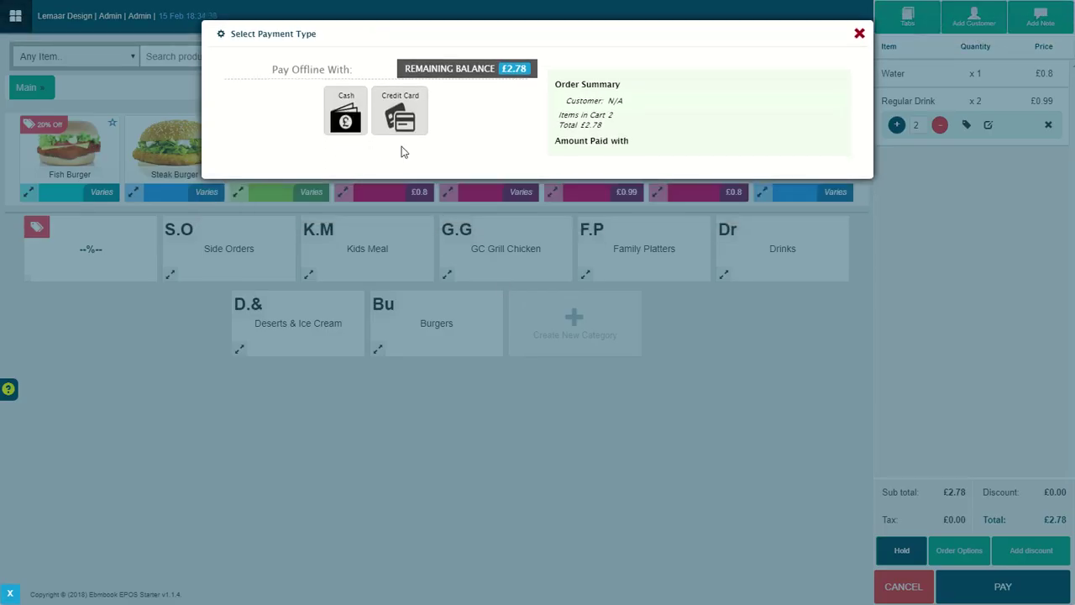
pyautogui.click(501, 202)
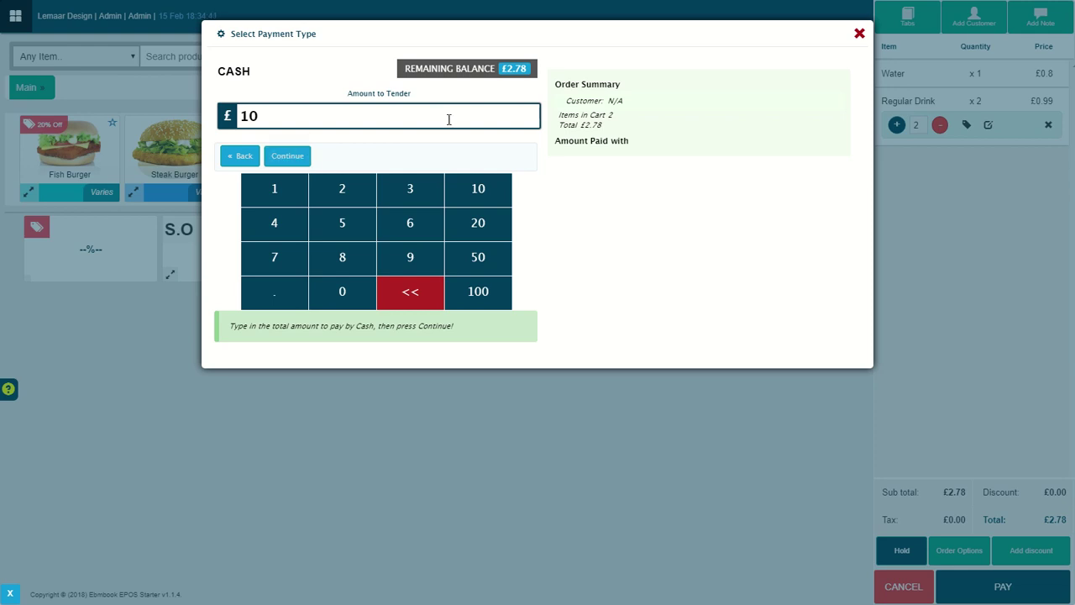
pyautogui.click(293, 163)
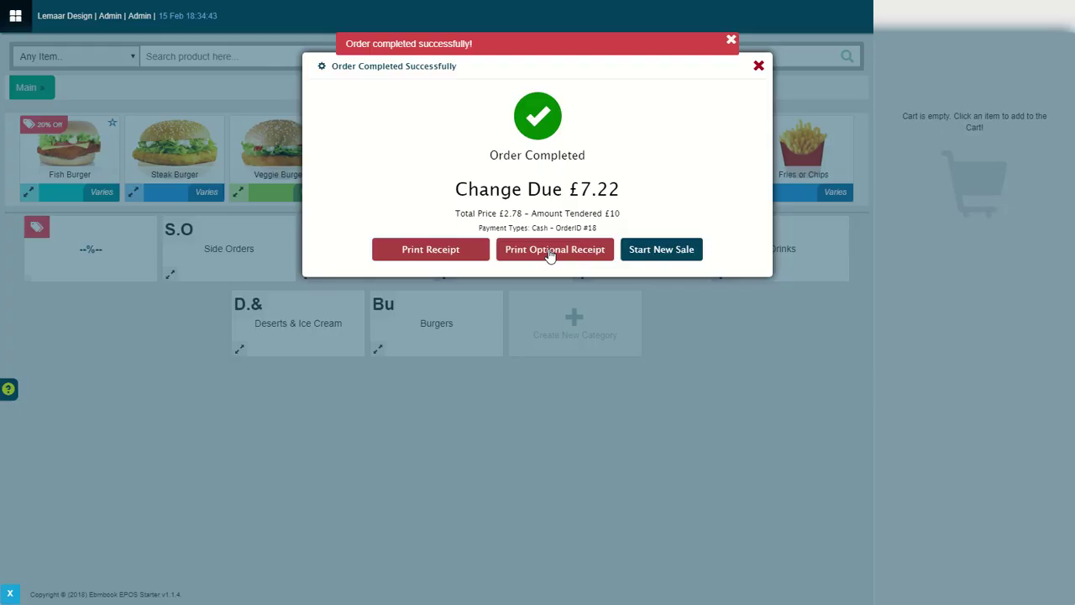
pyautogui.click(761, 42)
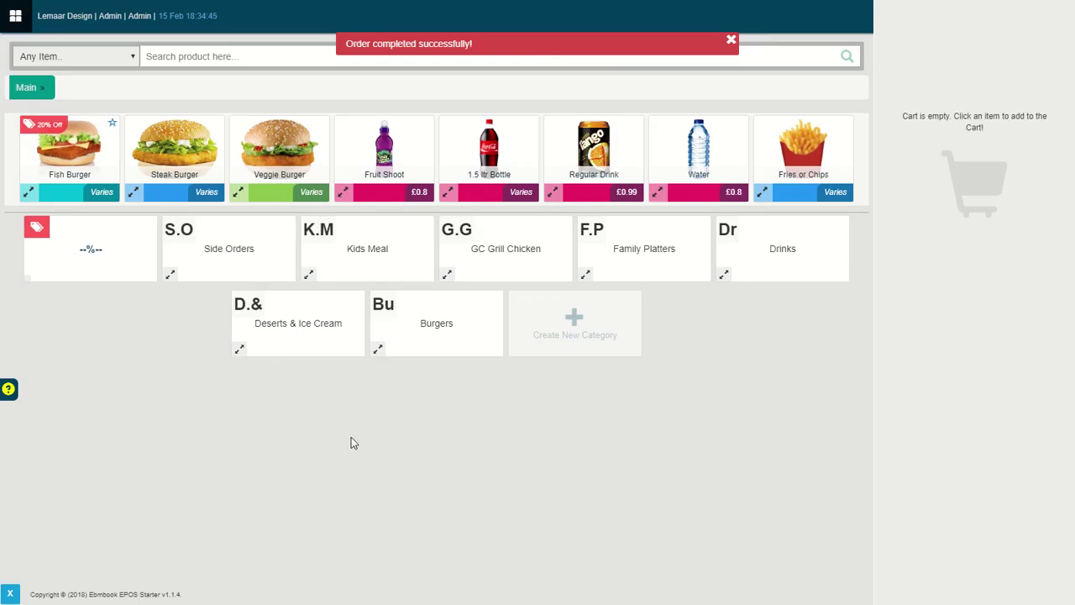
pyautogui.click(387, 150)
# Add two 1.5 ltr Bottles, one 7UP and one Diet Pepsi.
pyautogui.click(485, 146)
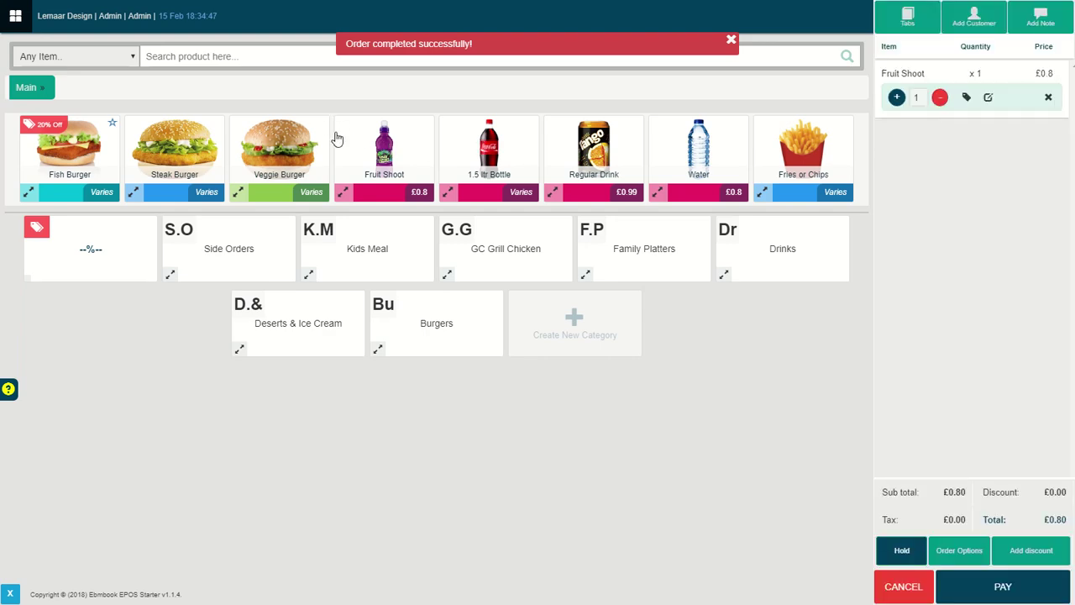
pyautogui.click(664, 115)
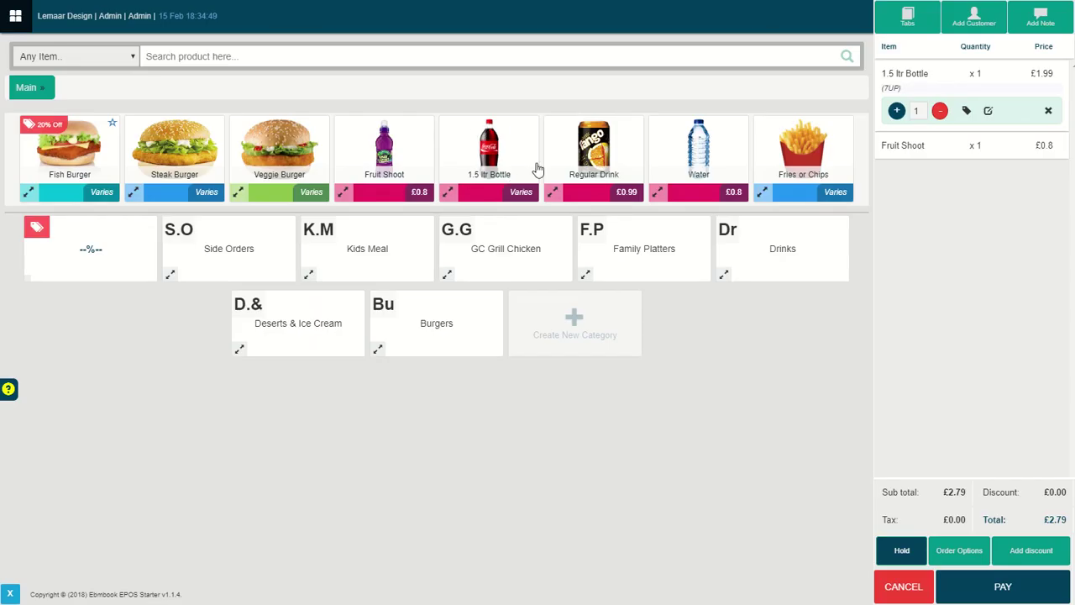
pyautogui.click(498, 150)
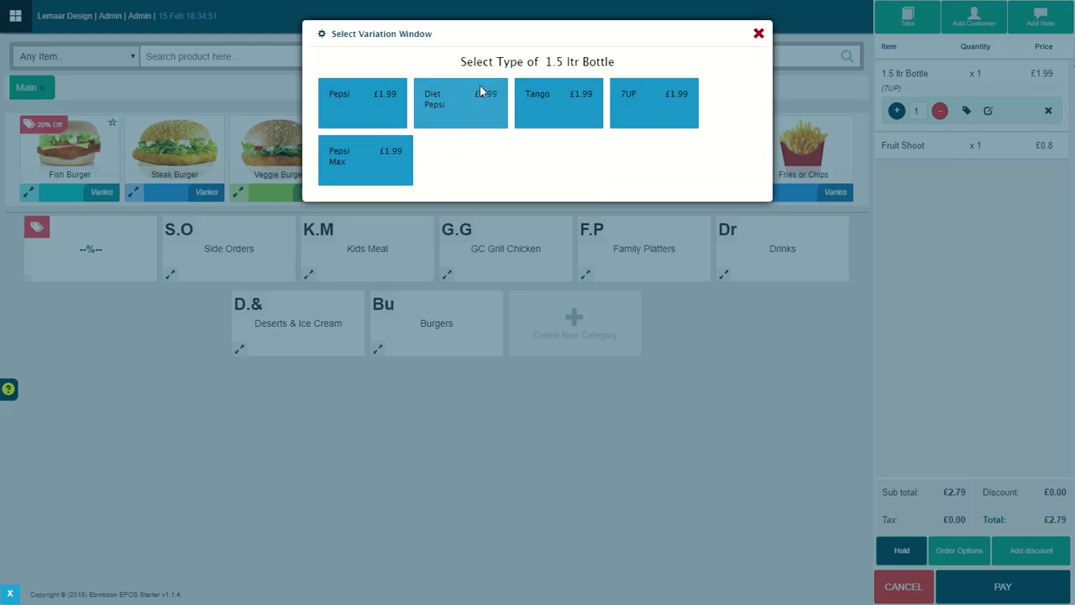
pyautogui.click(482, 94)
# Pay the order by credit card for exactly 4.78 and close the confirmation.
pyautogui.click(1010, 592)
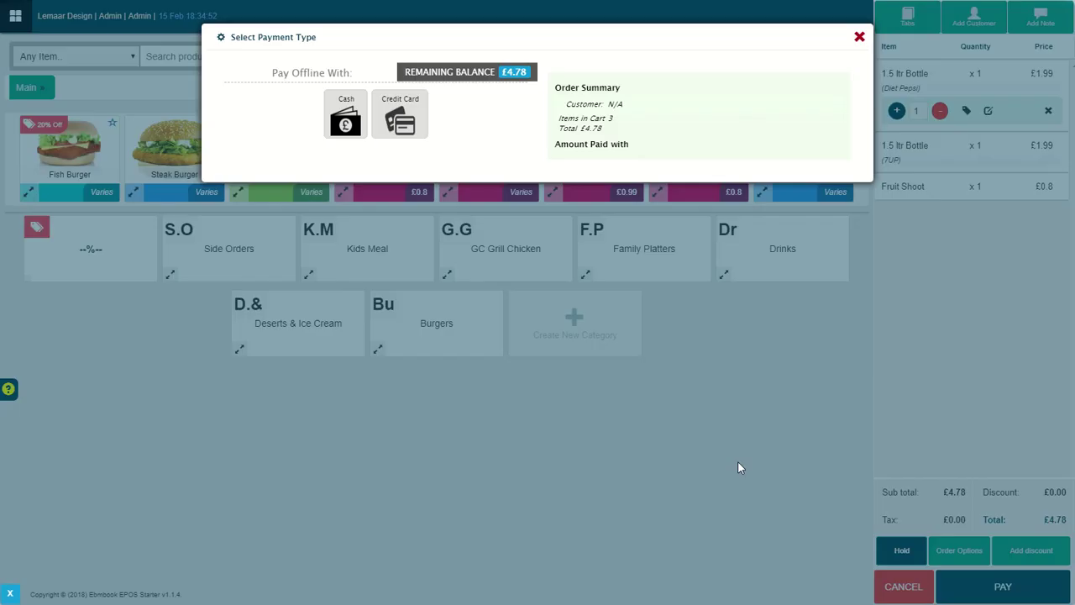
pyautogui.click(410, 116)
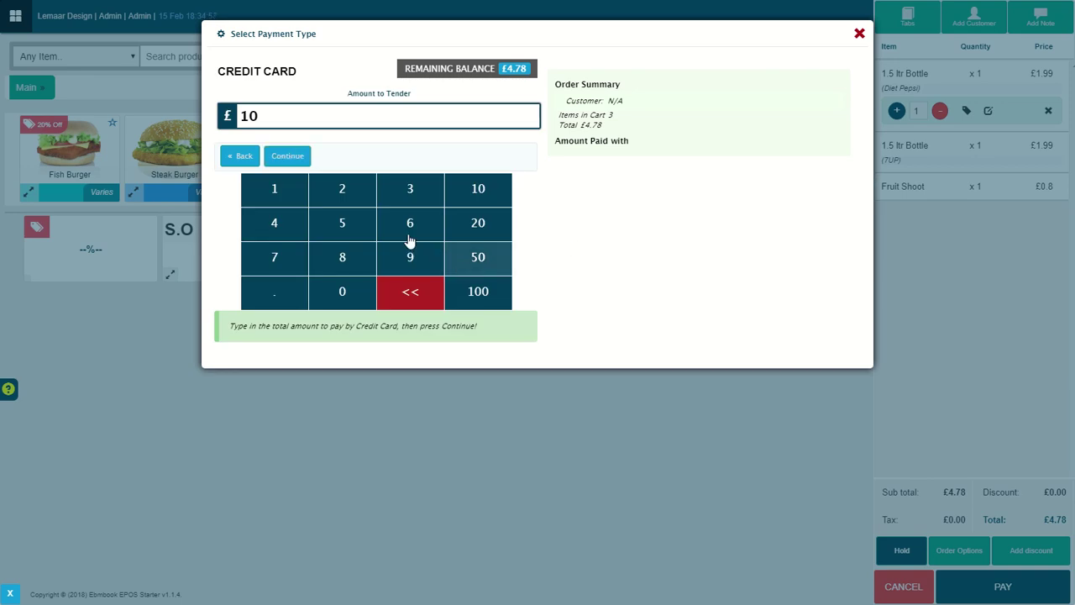
pyautogui.click(424, 296)
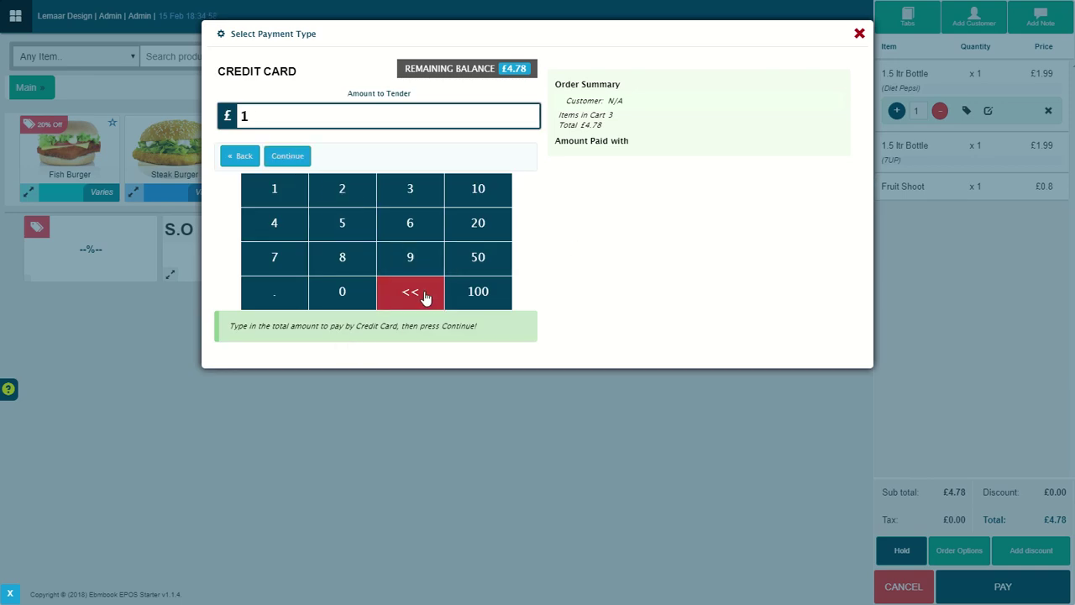
pyautogui.click(420, 294)
pyautogui.click(275, 226)
pyautogui.click(272, 302)
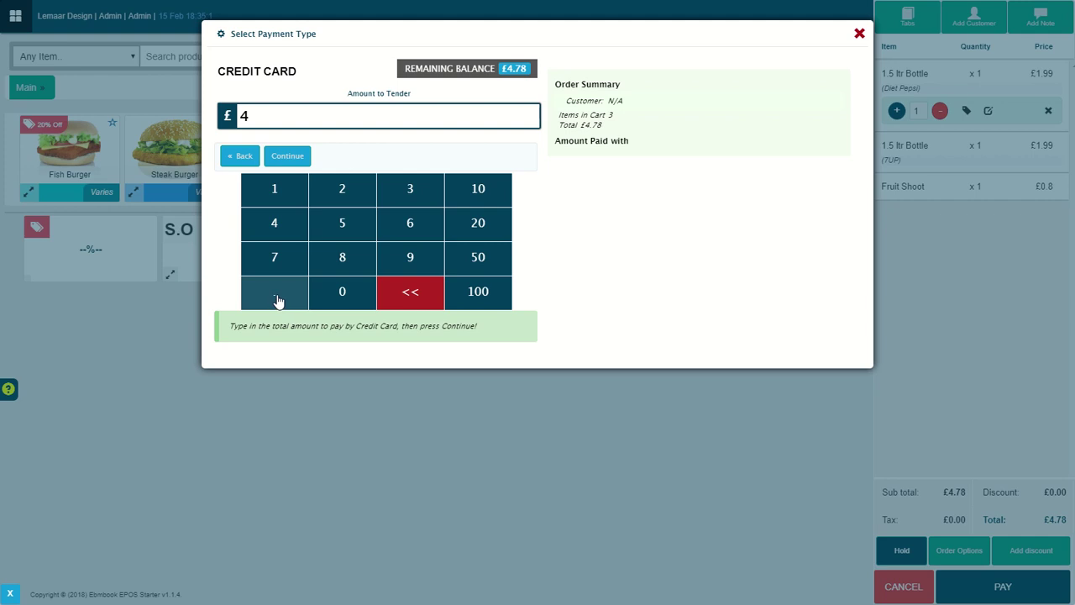
pyautogui.click(281, 264)
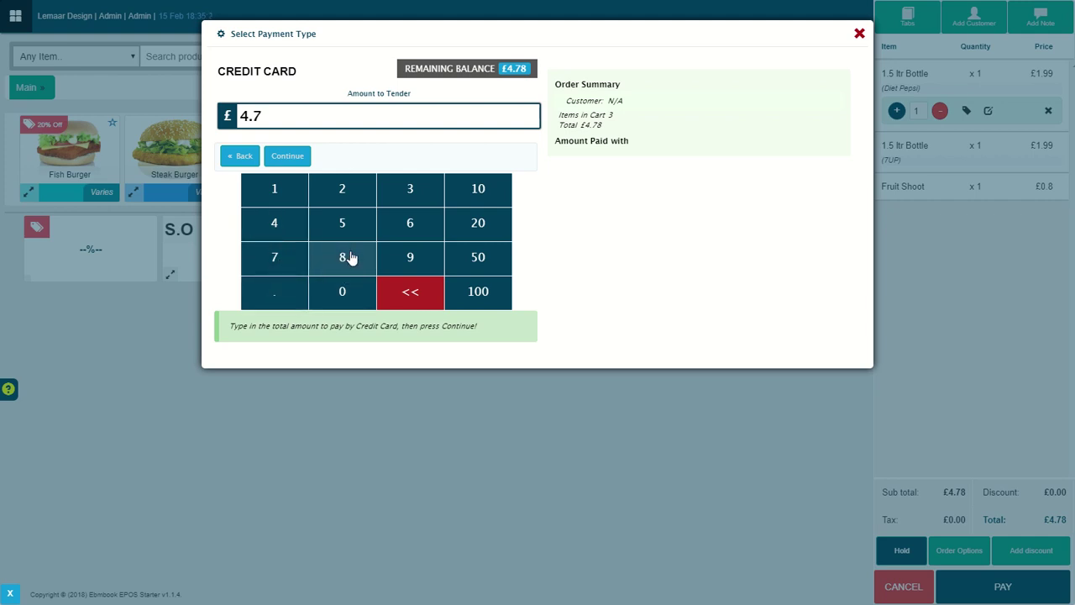
pyautogui.click(350, 257)
pyautogui.click(289, 156)
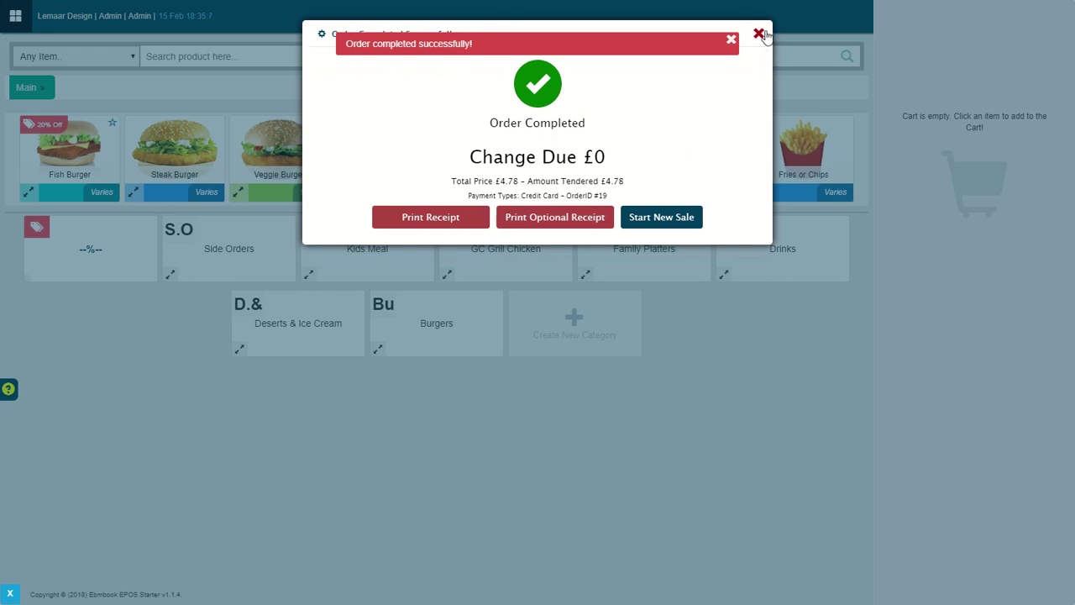
pyautogui.click(759, 34)
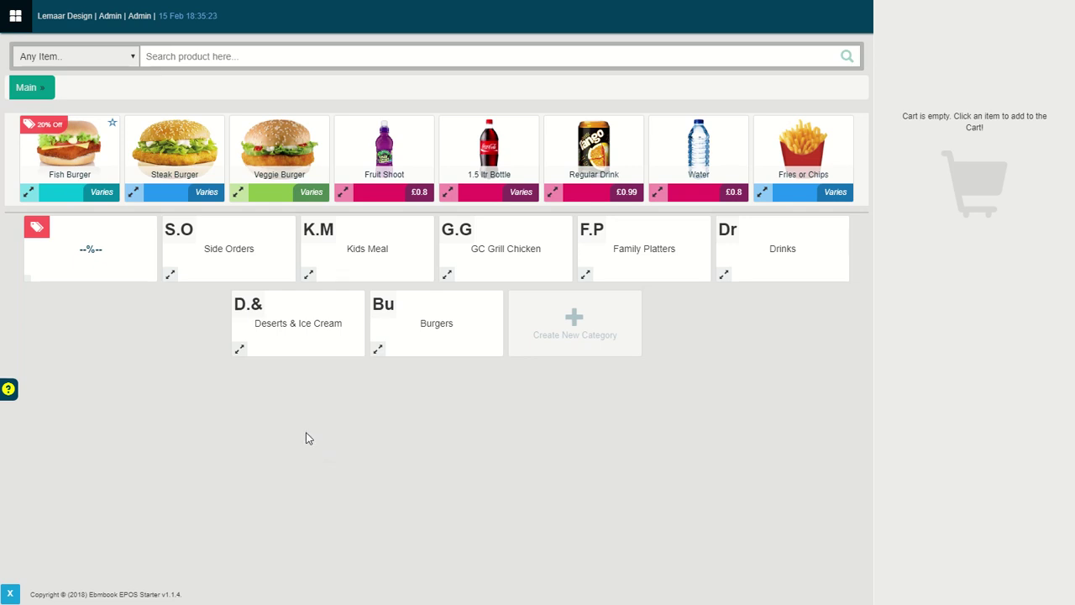
pyautogui.click(16, 17)
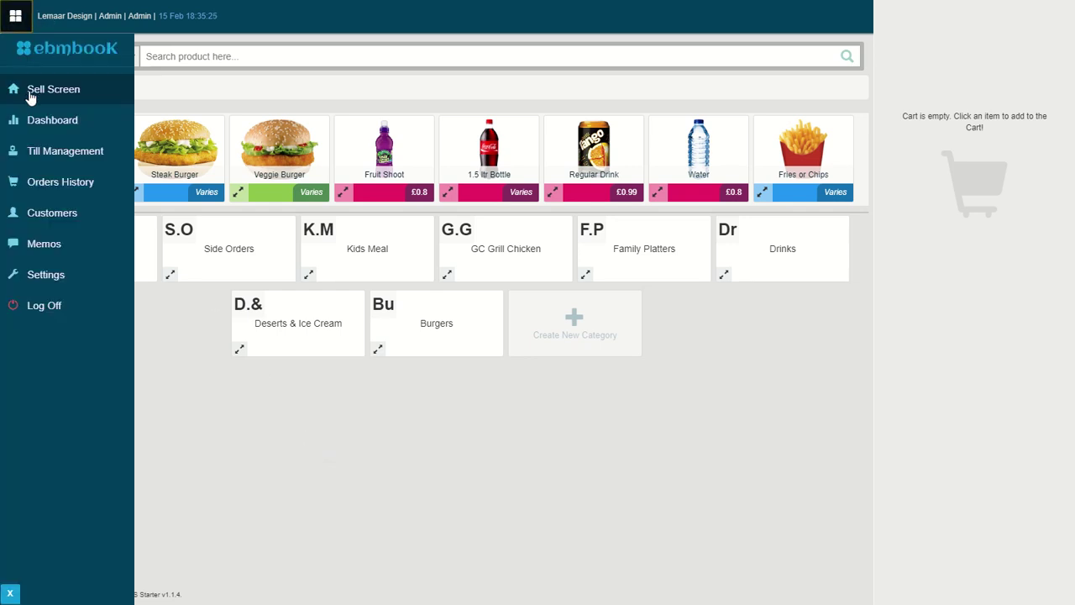
pyautogui.click(73, 156)
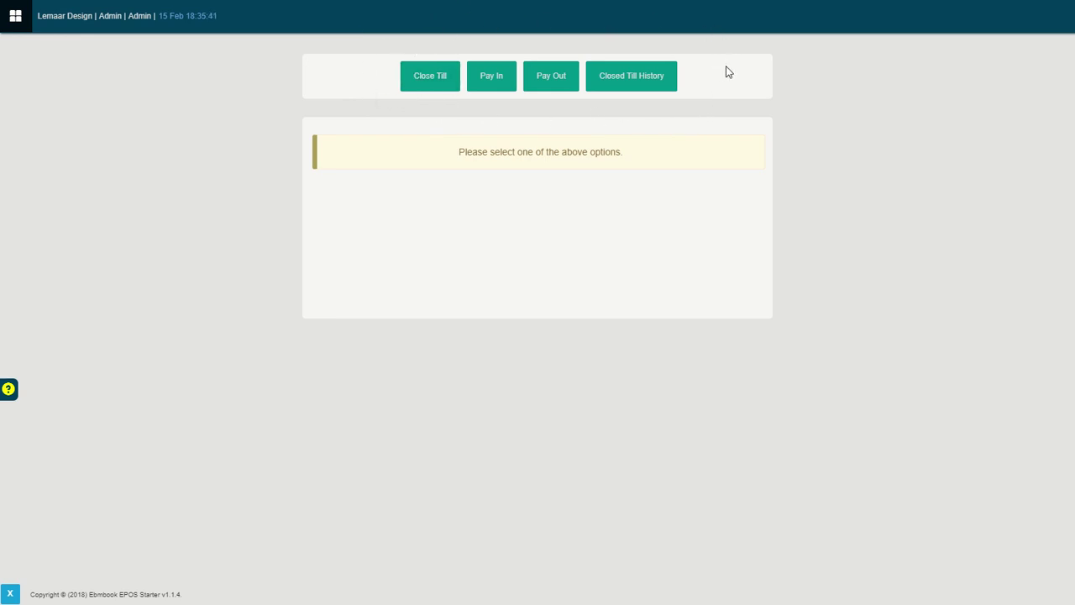
# Open the closing till report and step through the Cash, Card, Cheque and Bank Transfer fields.
pyautogui.click(432, 81)
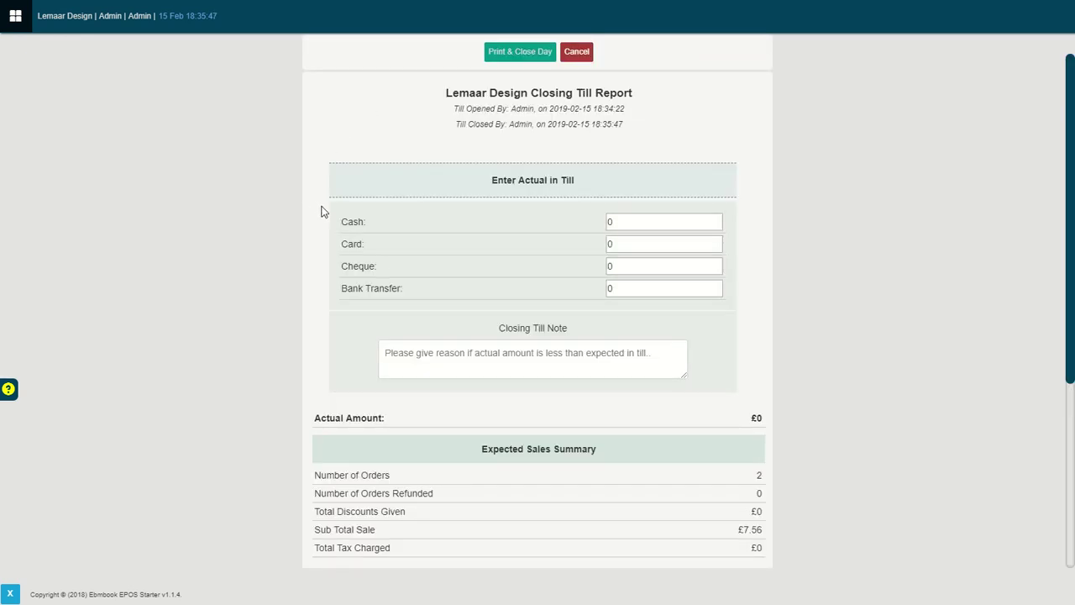
pyautogui.scroll(-3, 323, 210)
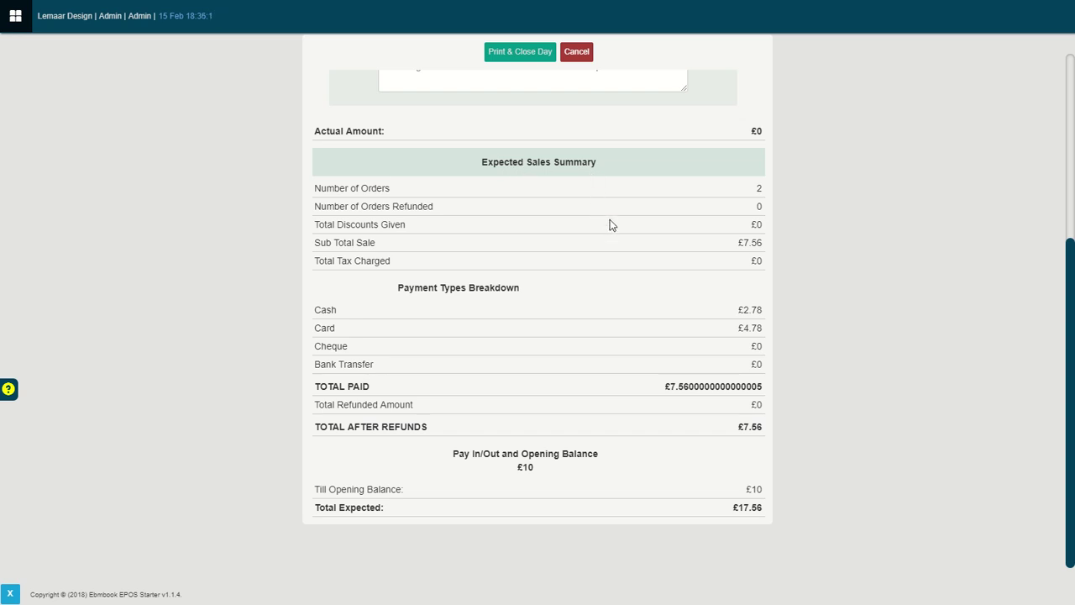
pyautogui.scroll(2, 618, 224)
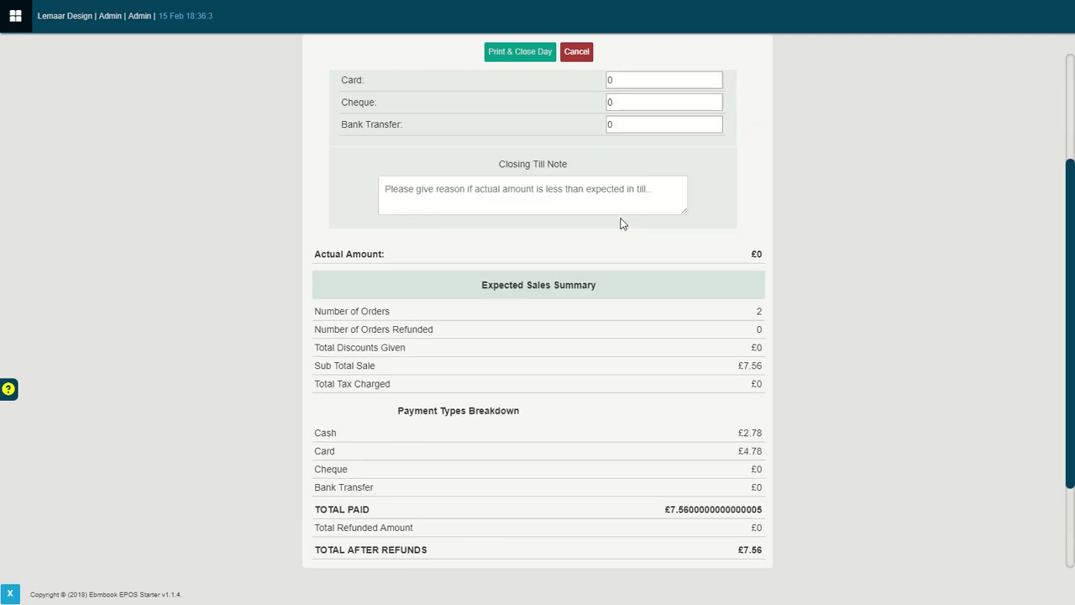
pyautogui.scroll(1, 622, 223)
pyautogui.click(612, 138)
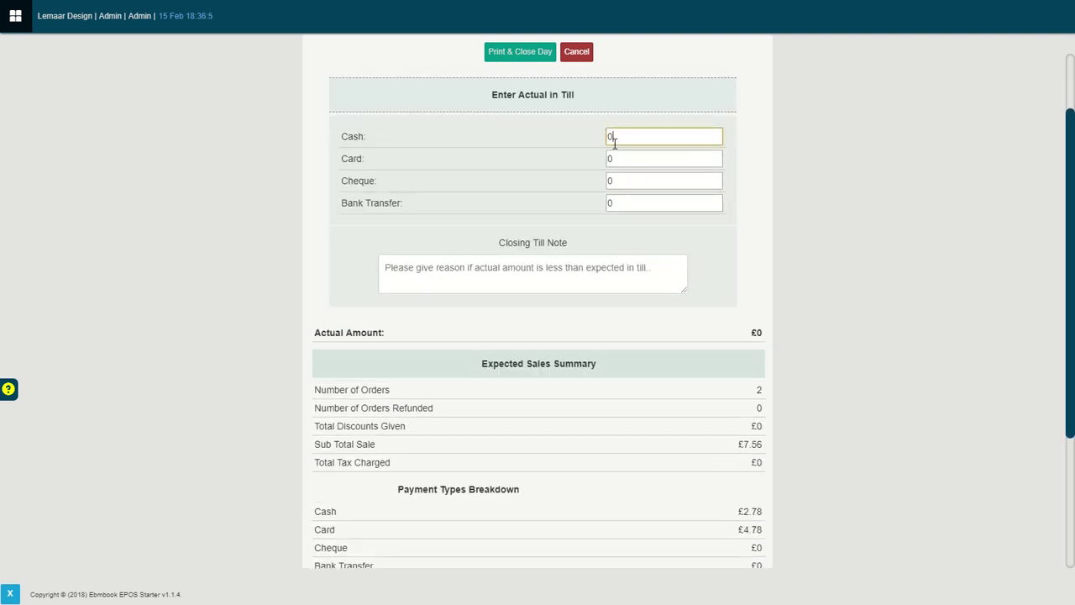
pyautogui.click(625, 163)
pyautogui.click(635, 185)
pyautogui.click(622, 207)
# Select the Cash, Card and Bank Transfer amounts, then cancel the report without closing.
pyautogui.doubleClick(609, 137)
pyautogui.scroll(1, 625, 157)
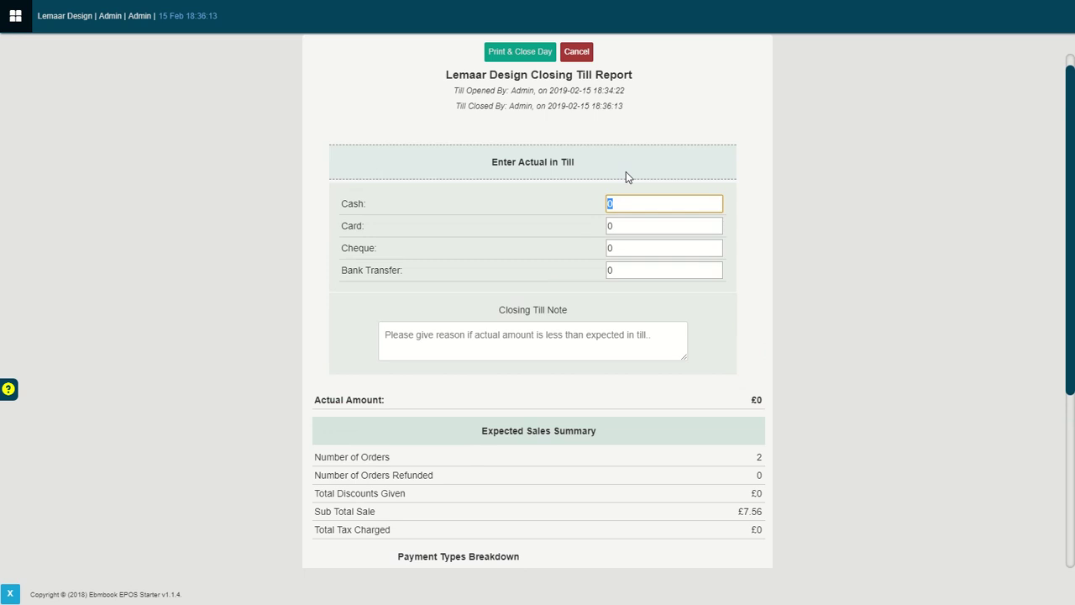
pyautogui.click(626, 227)
pyautogui.doubleClick(617, 227)
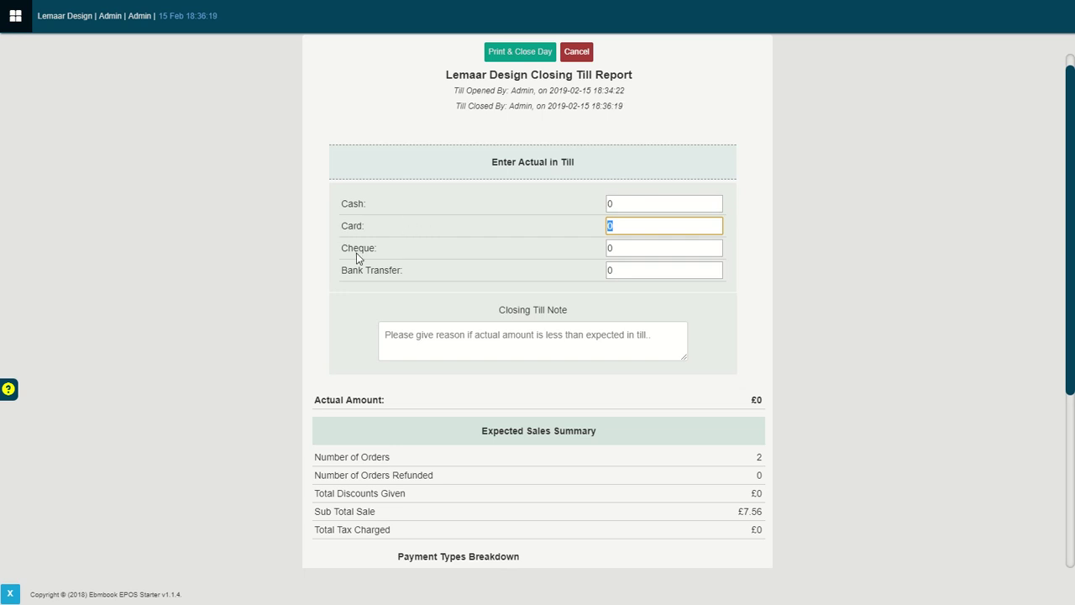
pyautogui.click(607, 271)
pyautogui.doubleClick(607, 270)
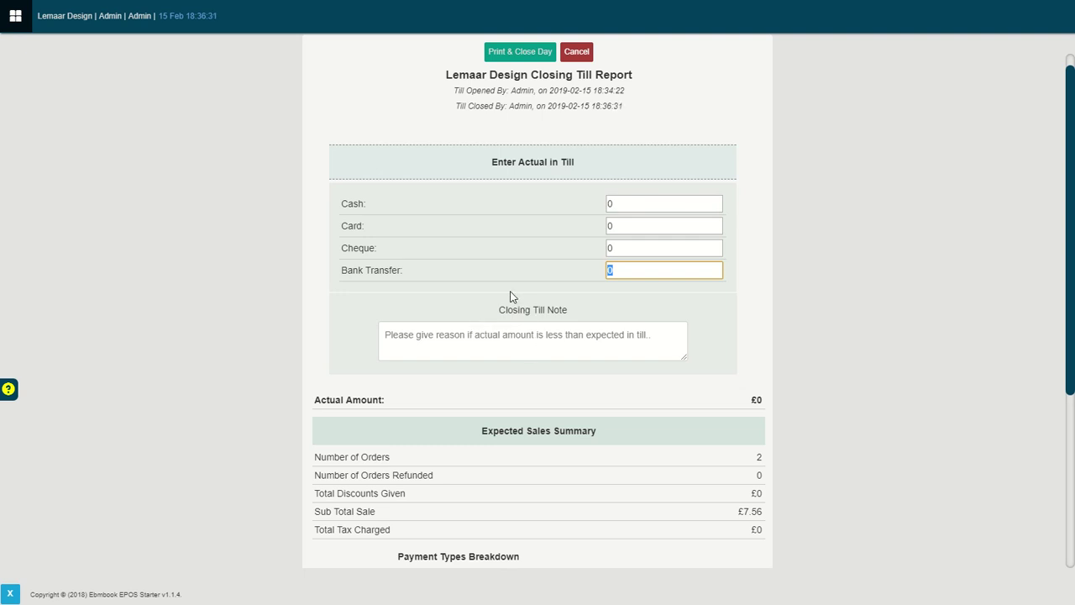
pyautogui.scroll(-3, 511, 294)
pyautogui.scroll(3, 512, 285)
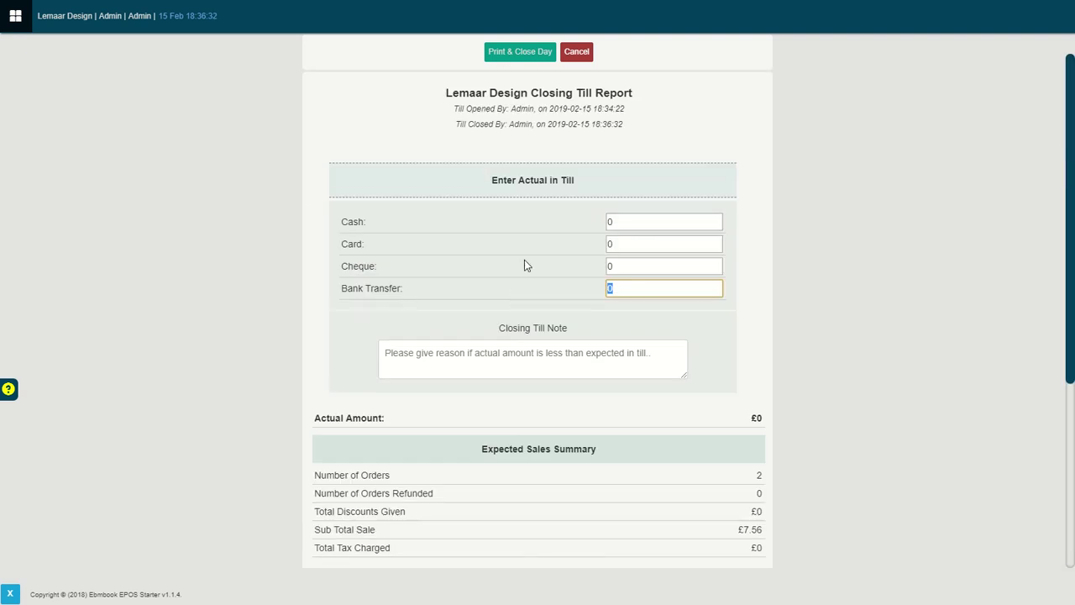
pyautogui.click(585, 55)
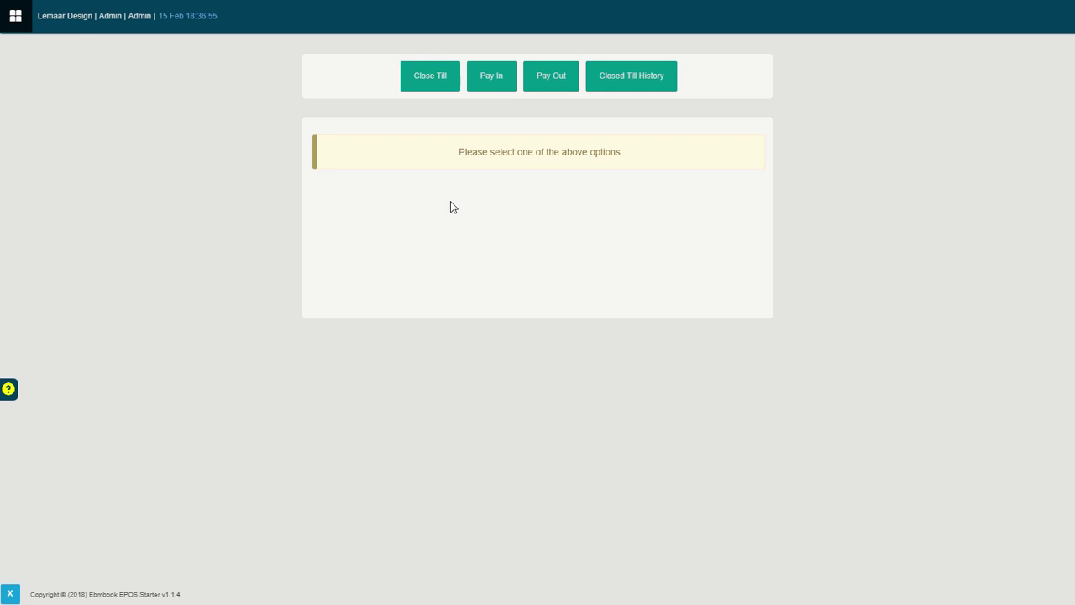
# Start a pay-in, replacing the prefilled 4.78 with 5.
pyautogui.click(491, 84)
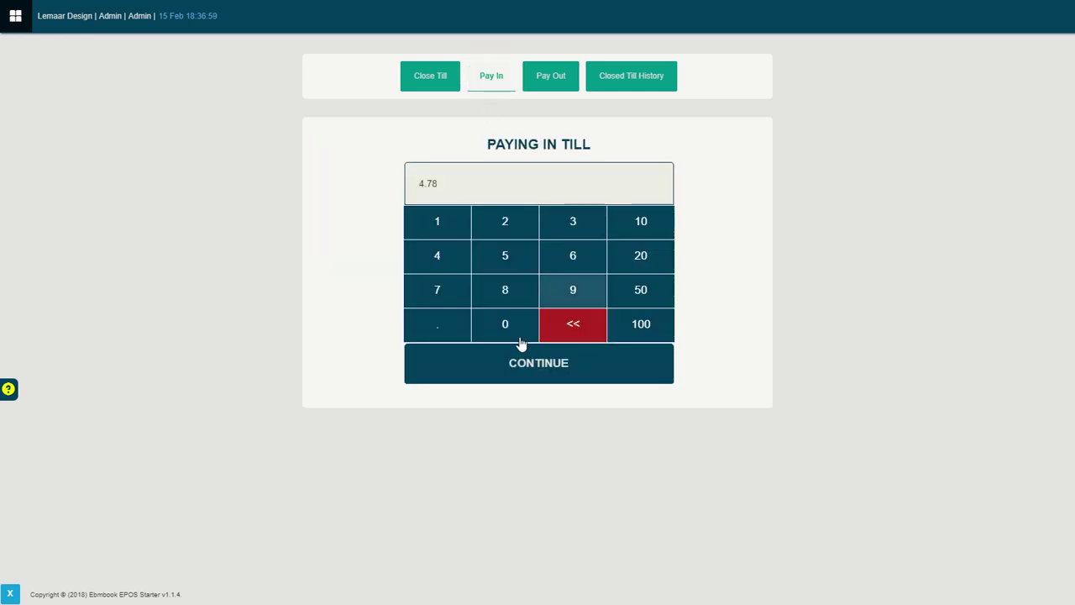
pyautogui.click(570, 328)
pyautogui.click(569, 327)
pyautogui.click(569, 327)
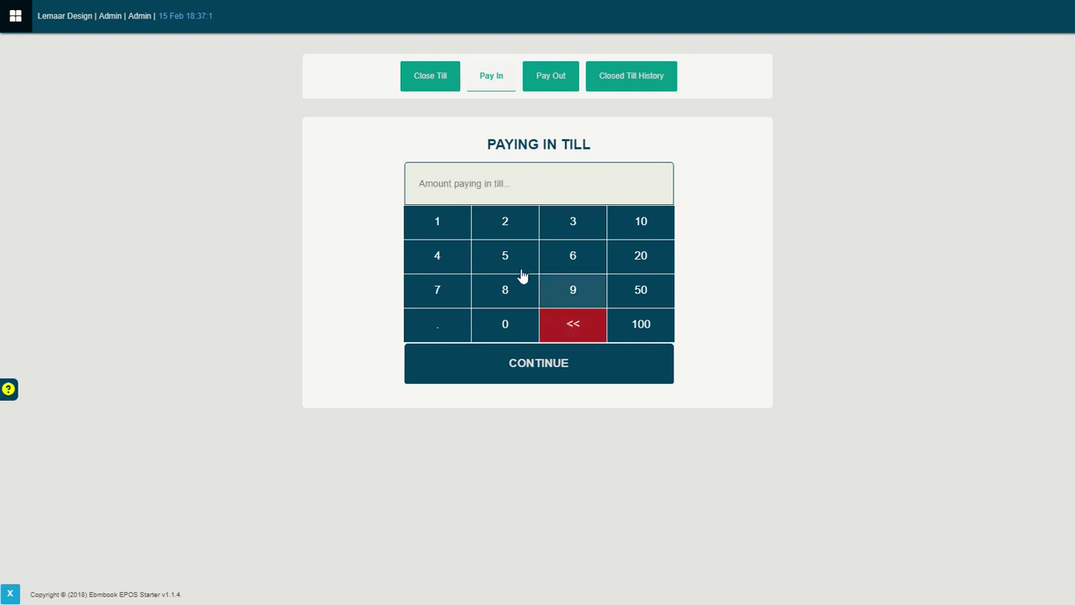
pyautogui.click(508, 253)
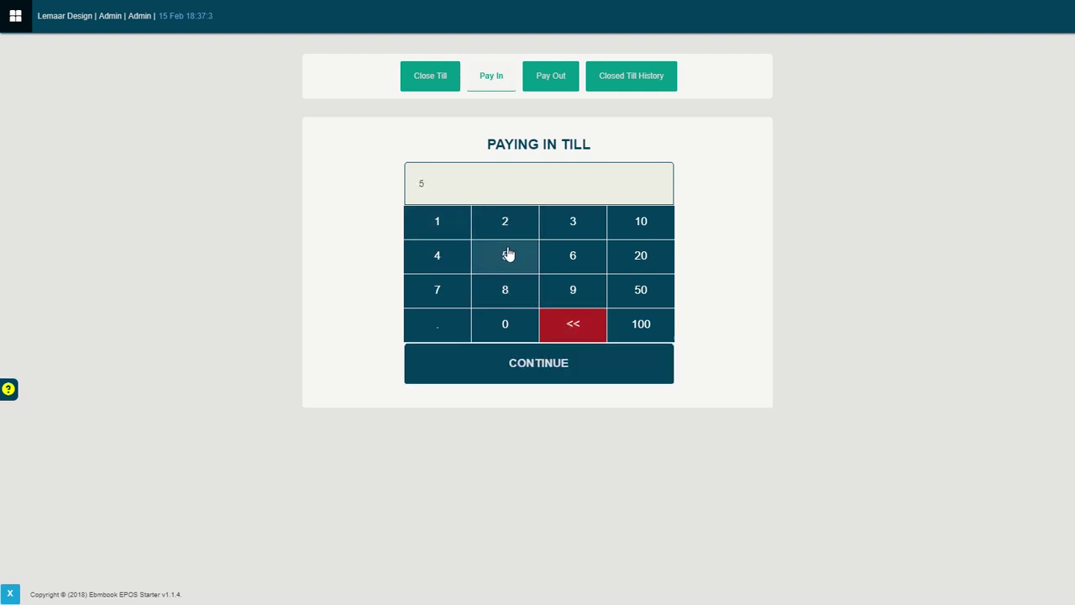
# Save the £5 pay-in and scroll through the closing till report.
pyautogui.click(540, 365)
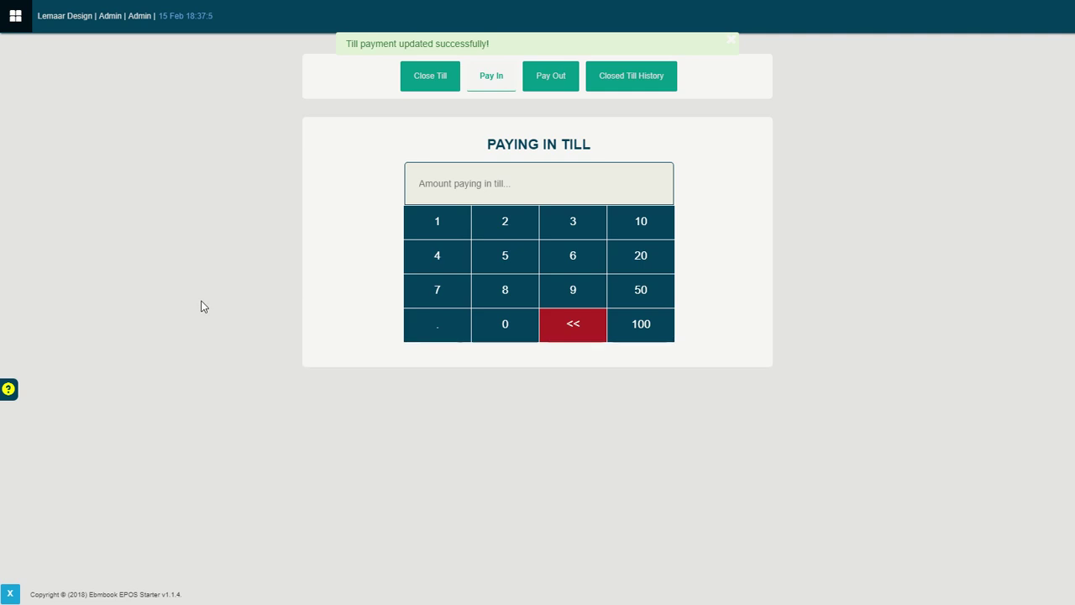
pyautogui.click(420, 80)
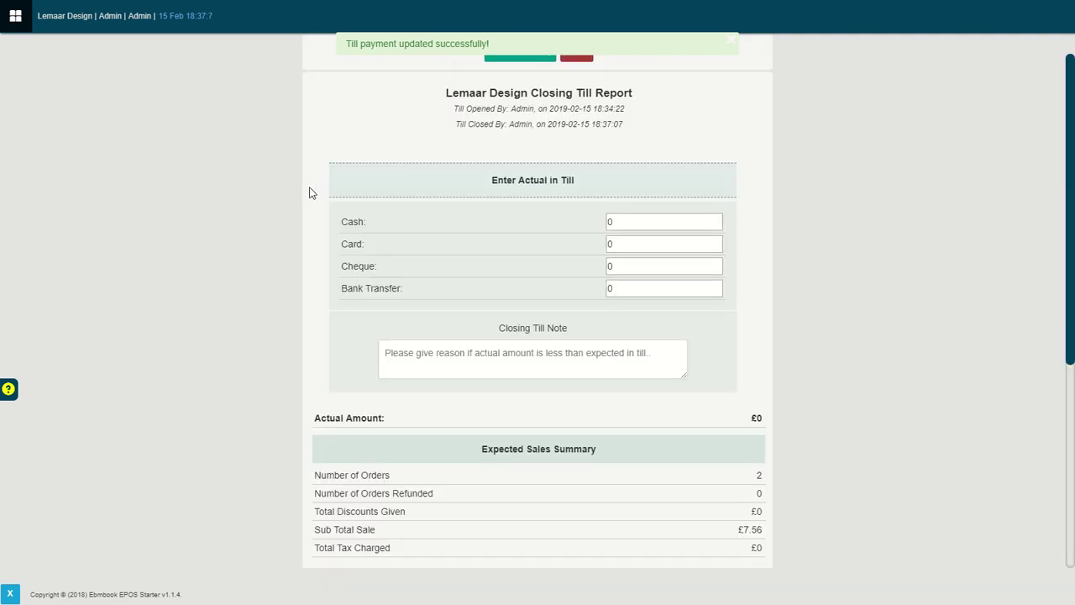
pyautogui.scroll(-4, 342, 246)
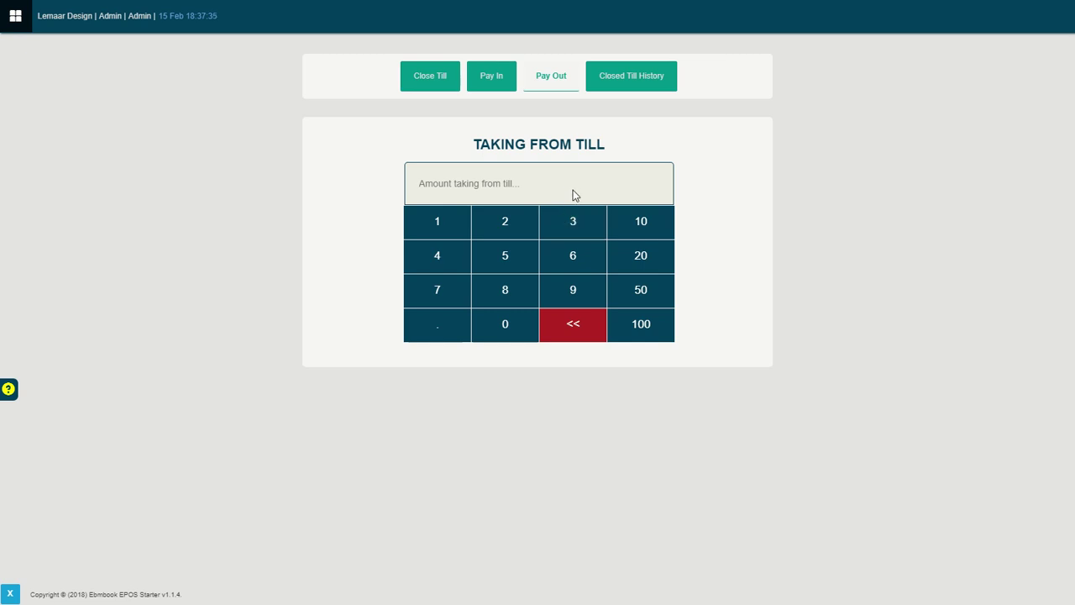
# Record a 20 pay-out from the till, then reopen the closing till report.
pyautogui.click(652, 265)
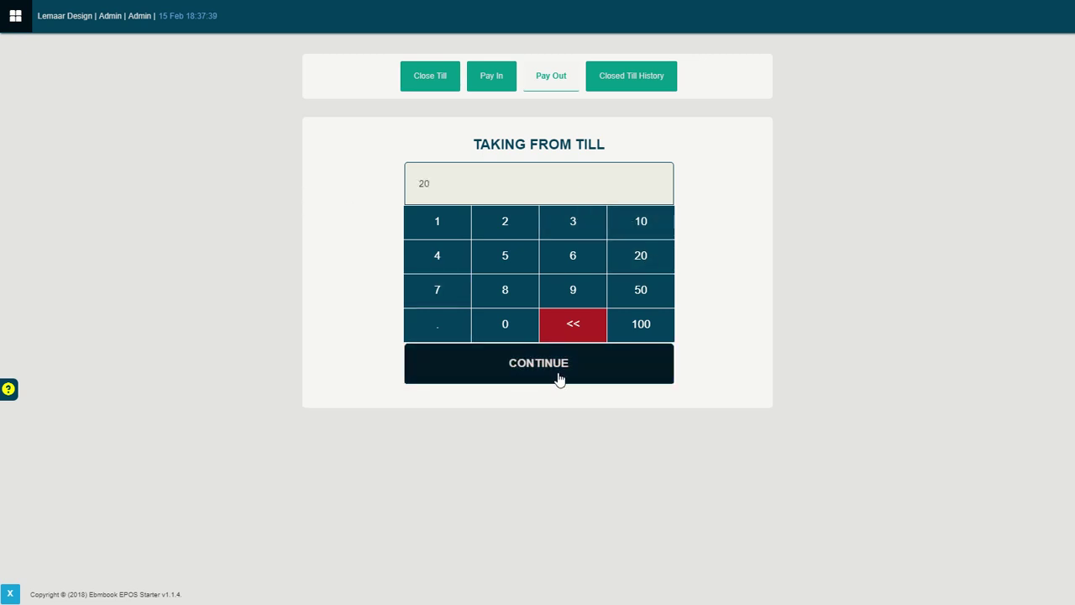
pyautogui.click(456, 385)
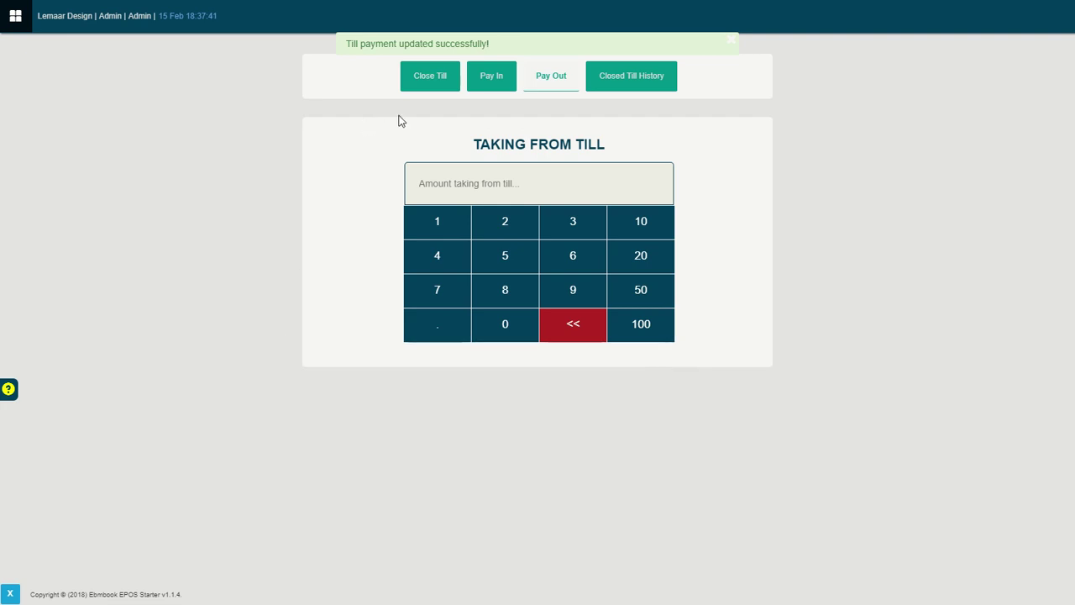
pyautogui.click(430, 75)
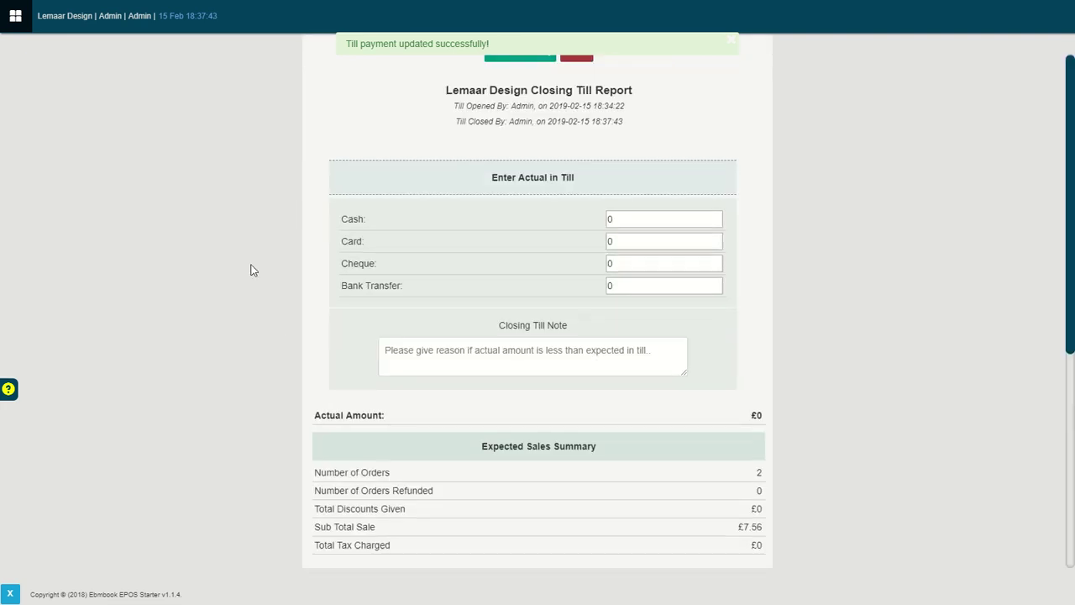
pyautogui.scroll(-4, 293, 267)
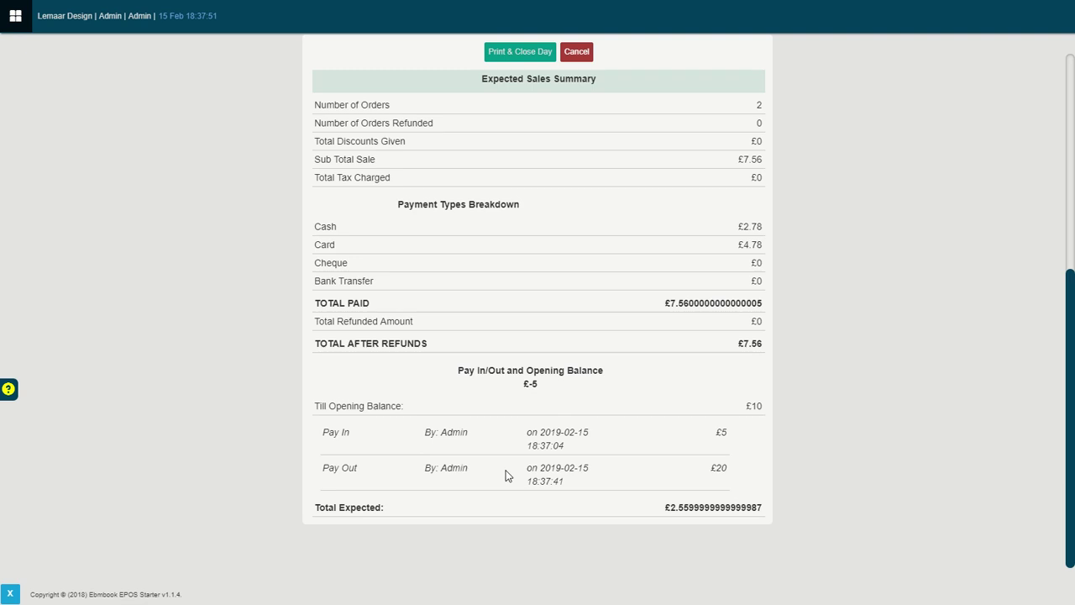
pyautogui.scroll(2, 501, 390)
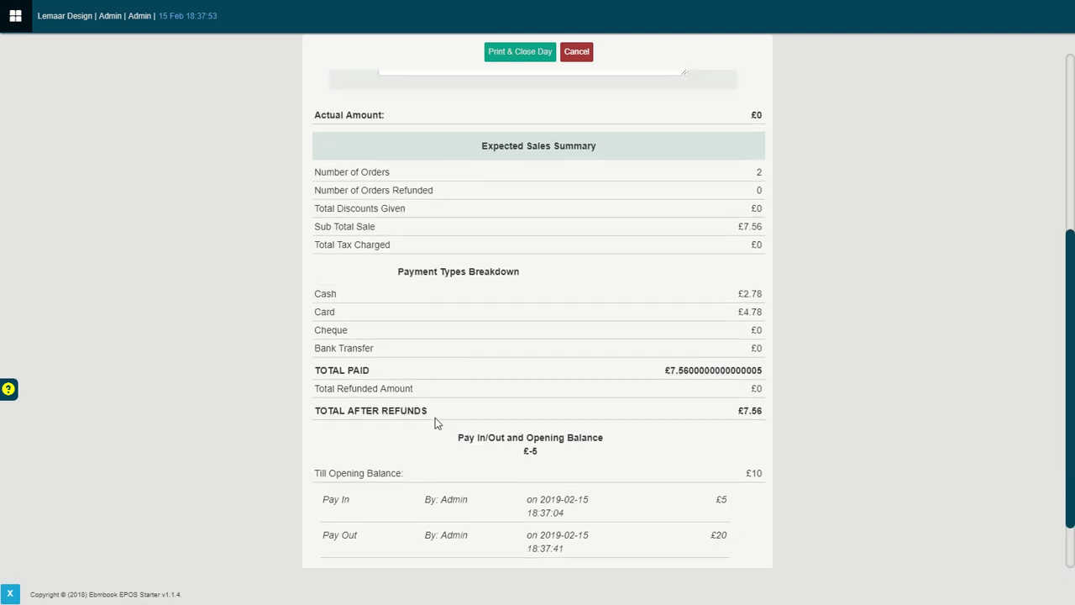
pyautogui.scroll(-2, 431, 483)
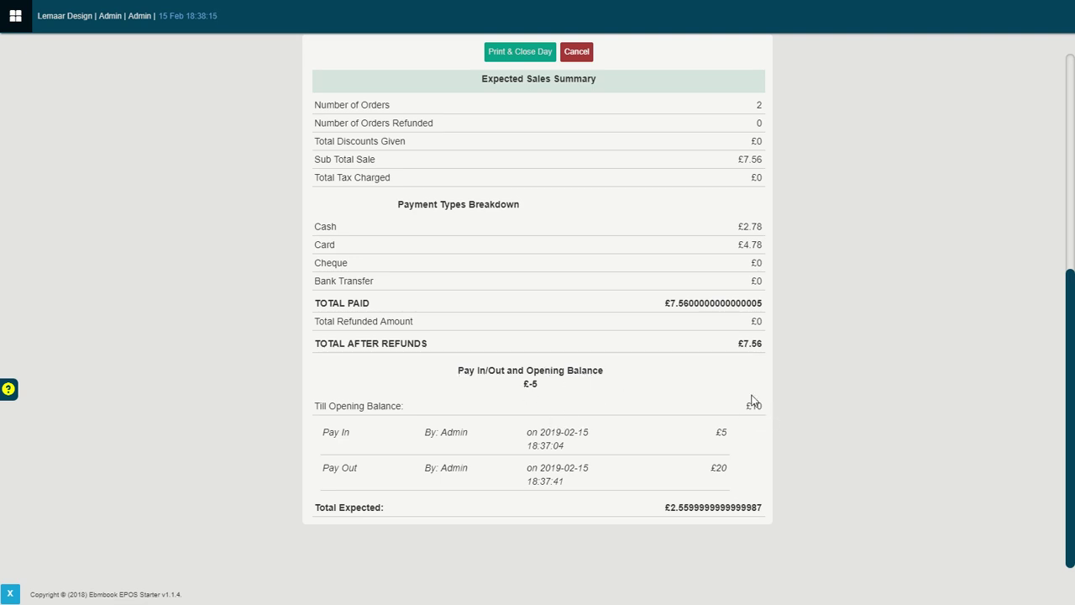
pyautogui.scroll(1, 733, 398)
pyautogui.scroll(1, 734, 401)
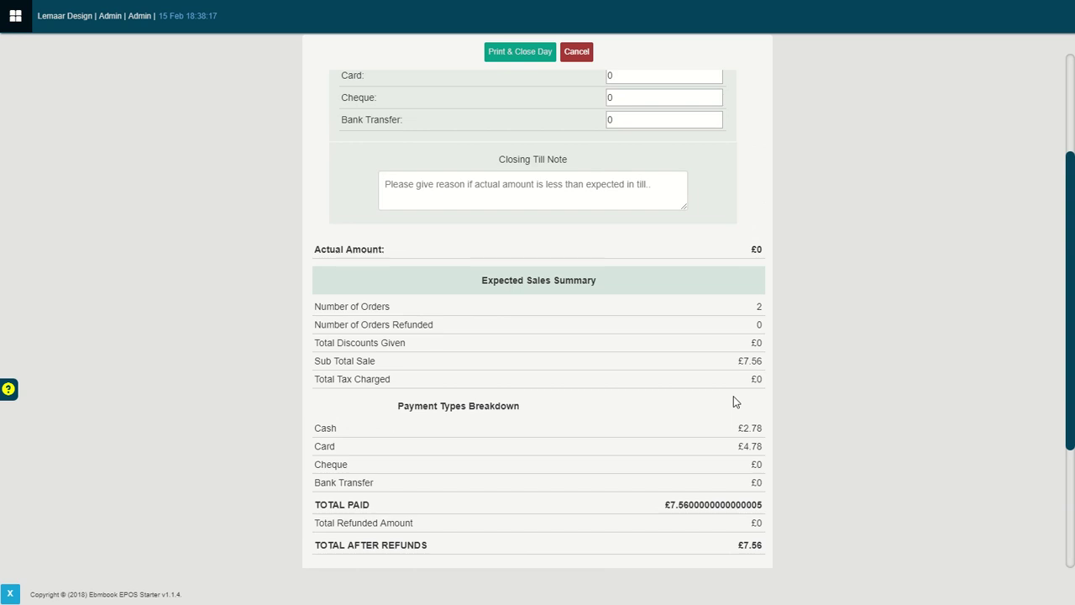
pyautogui.scroll(-2, 734, 402)
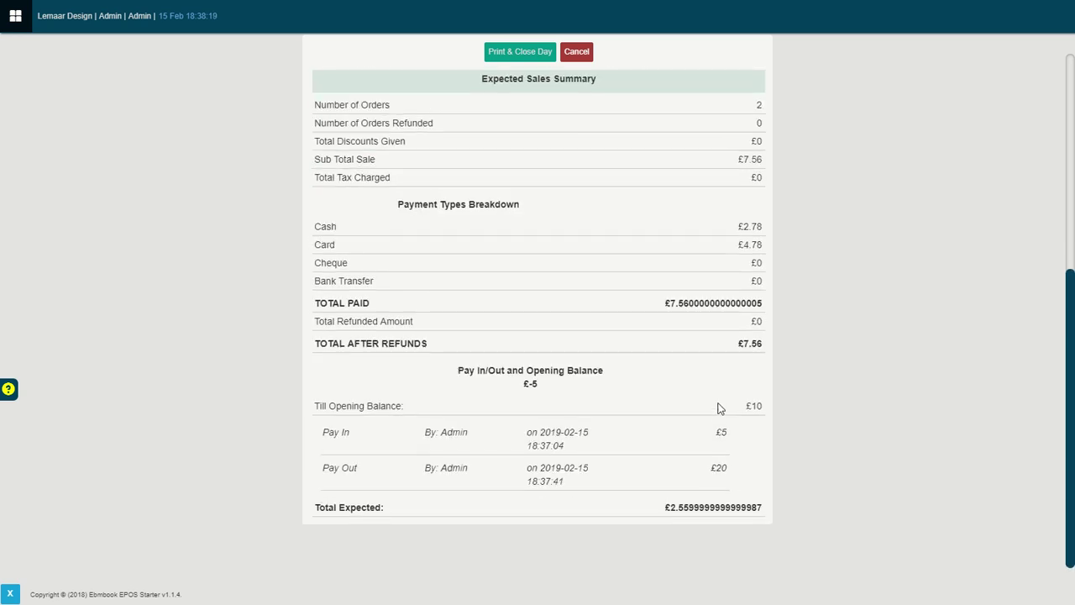
pyautogui.scroll(1, 719, 410)
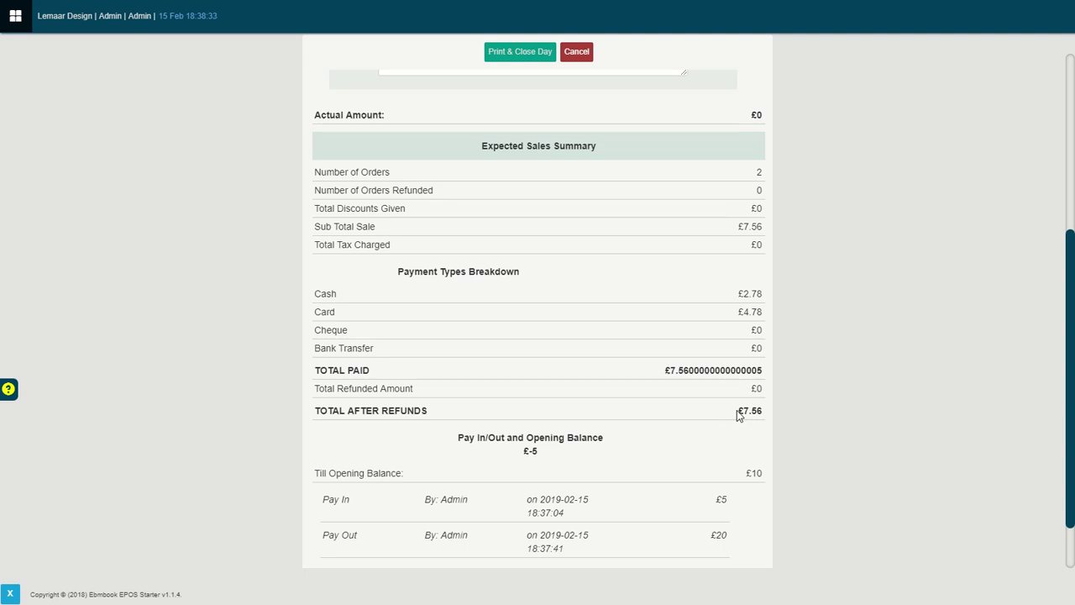
pyautogui.scroll(3, 703, 323)
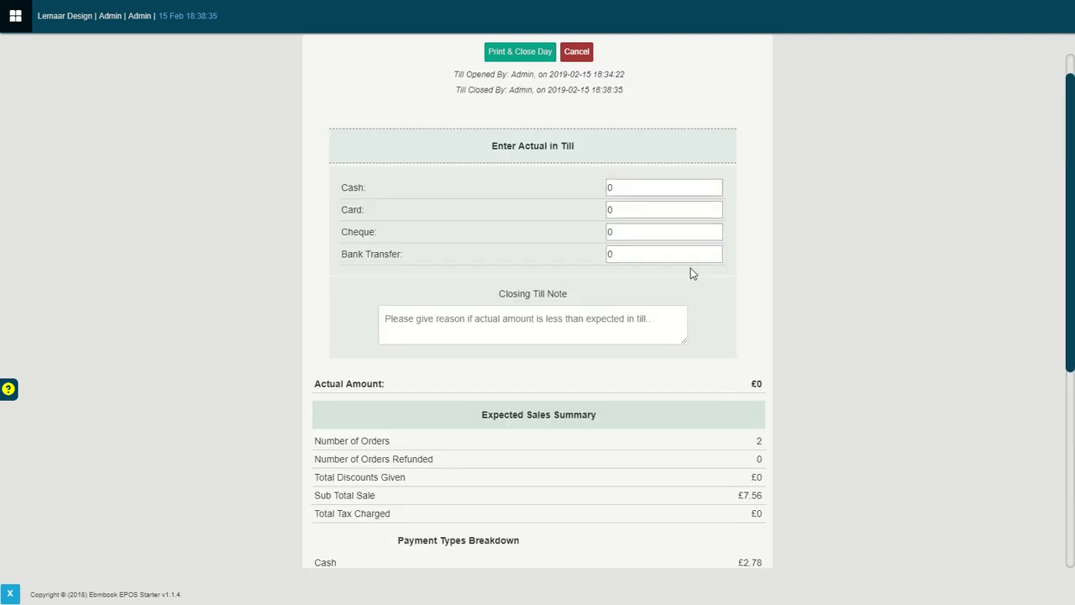
pyautogui.click(611, 188)
pyautogui.scroll(-4, 545, 317)
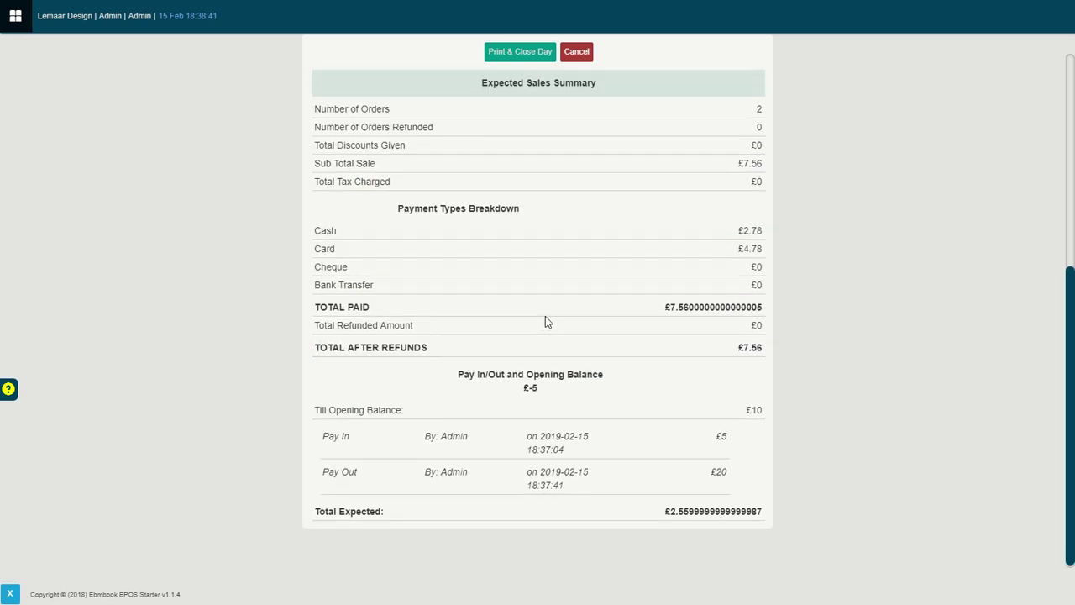
# Enter 4.78 as the actual Card amount in the closing till report.
pyautogui.scroll(3, 545, 322)
pyautogui.click(636, 148)
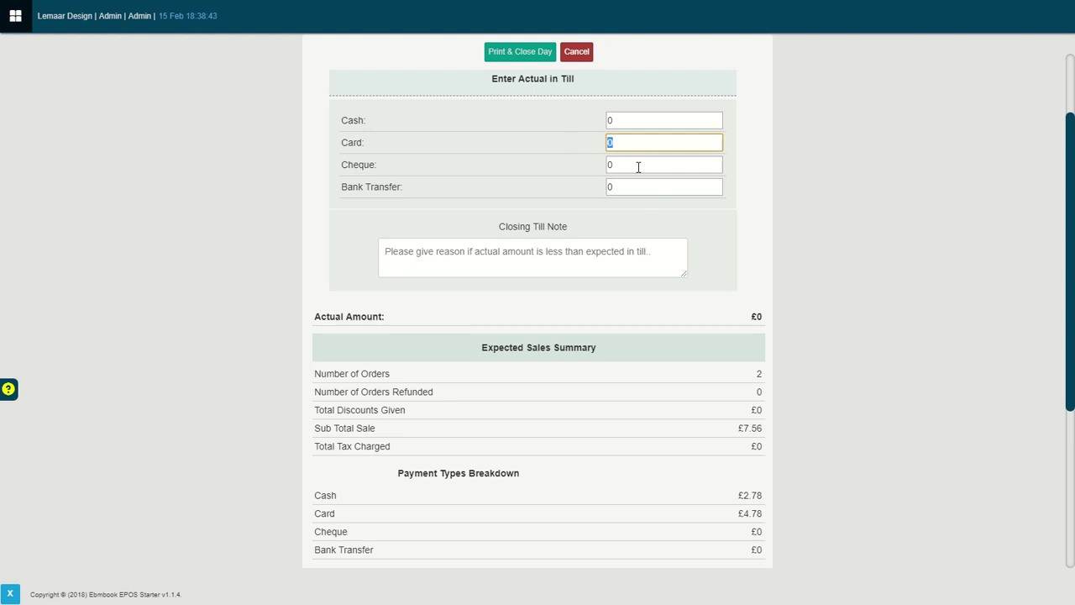
pyautogui.click(638, 167)
pyautogui.click(653, 188)
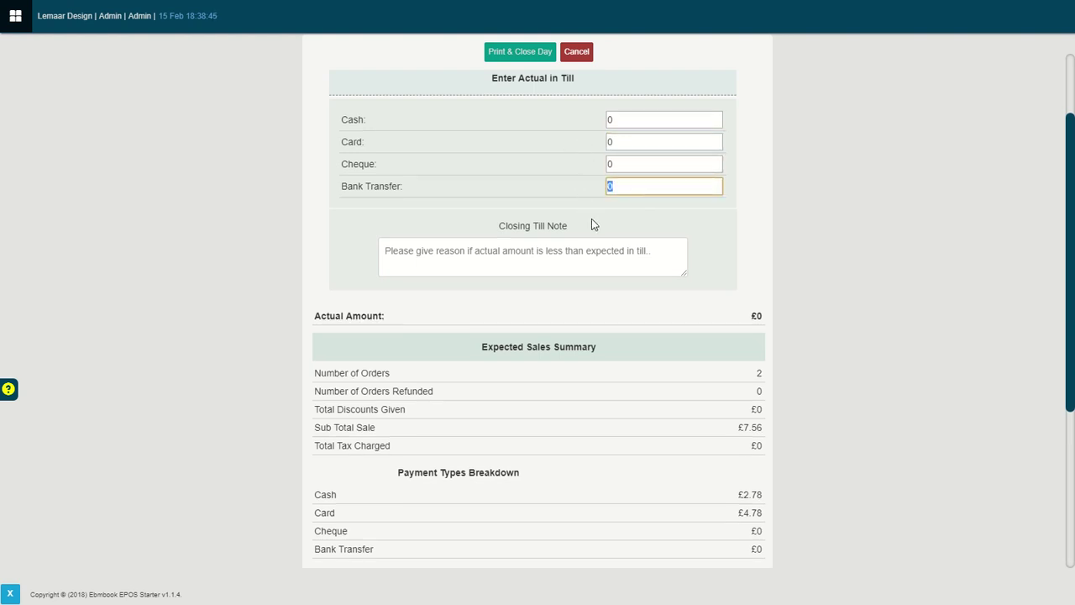
pyautogui.scroll(-3, 591, 223)
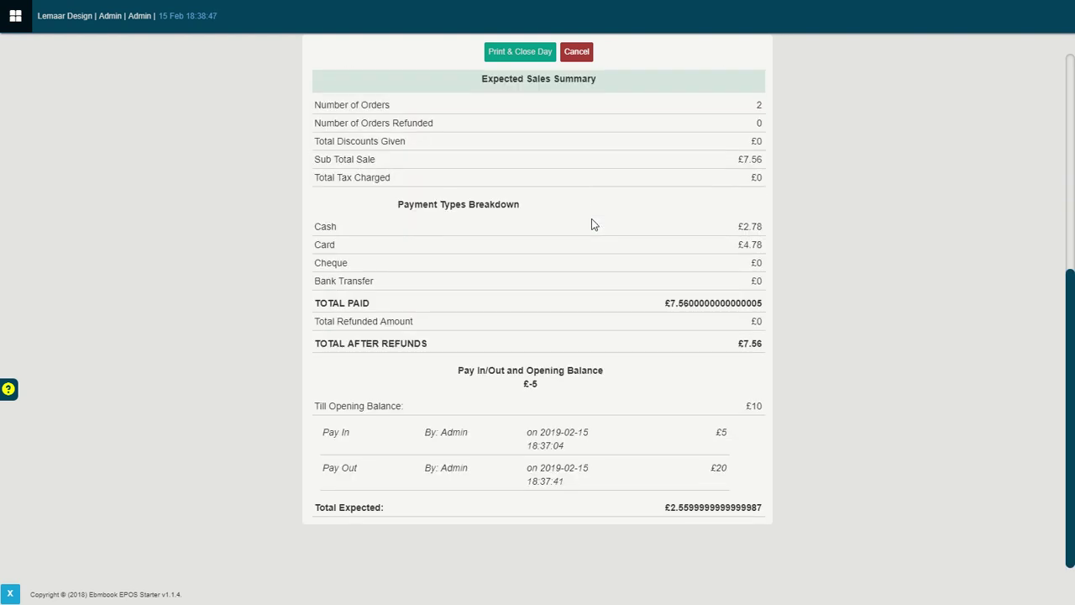
pyautogui.scroll(1, 591, 224)
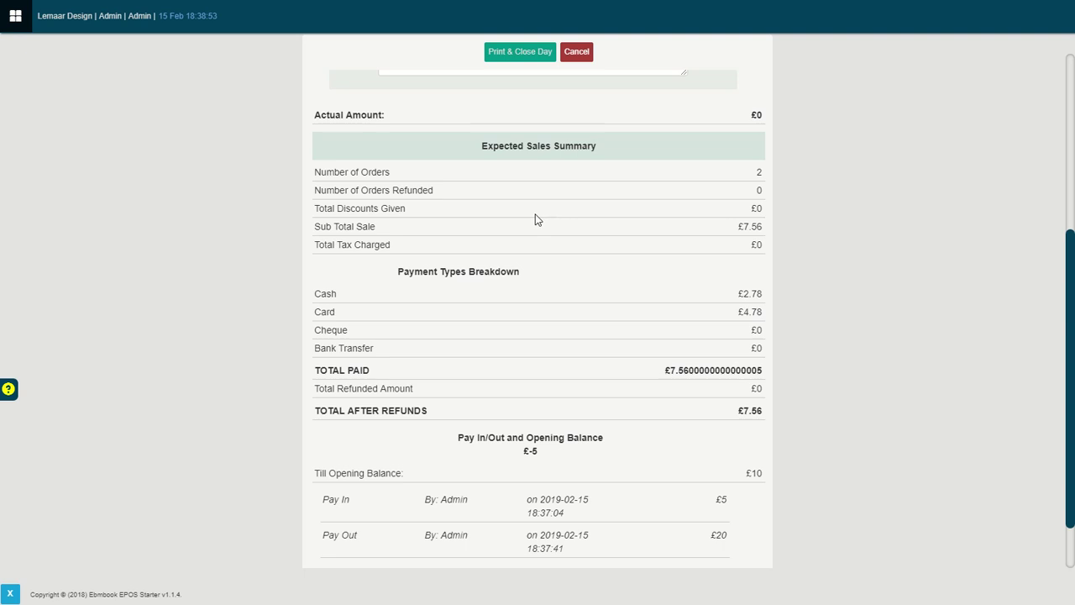
pyautogui.scroll(3, 535, 218)
pyautogui.moveTo(625, 210); pyautogui.dragTo(576, 208)
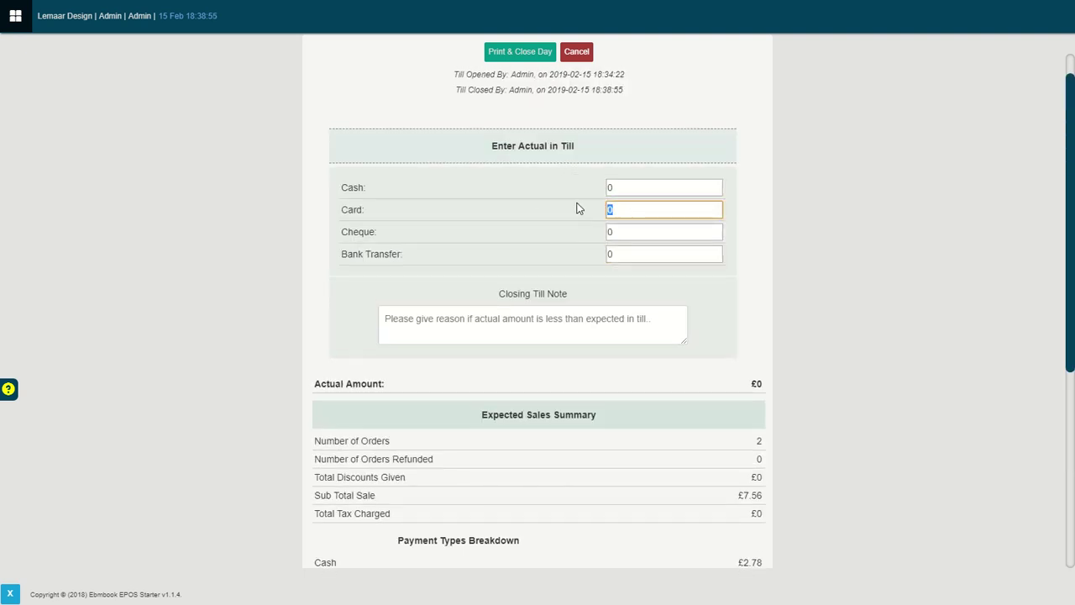
pyautogui.write('4.78')
# Review the report summary showing £4.78 actual, then print and close the day.
pyautogui.scroll(-3, 449, 220)
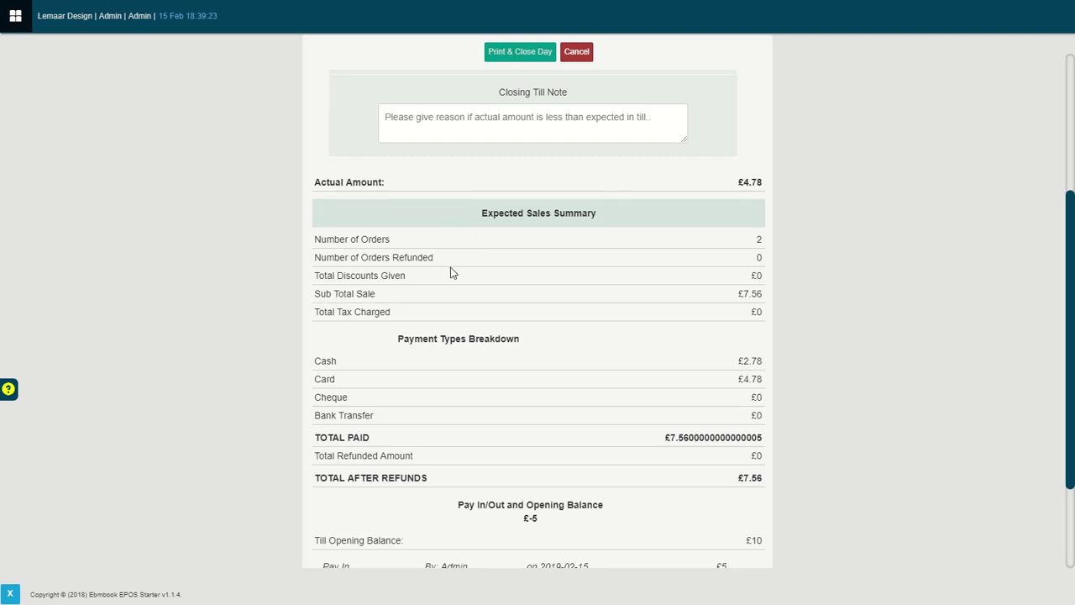
pyautogui.scroll(-2, 450, 272)
pyautogui.scroll(5, 451, 271)
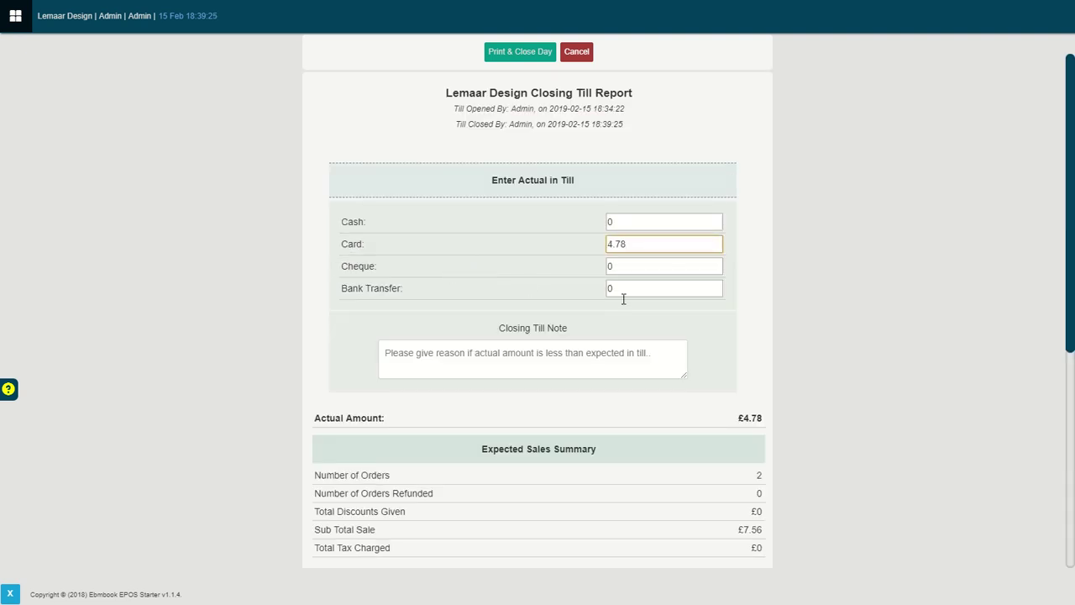
pyautogui.click(618, 226)
pyautogui.scroll(-4, 480, 285)
pyautogui.scroll(1, 480, 288)
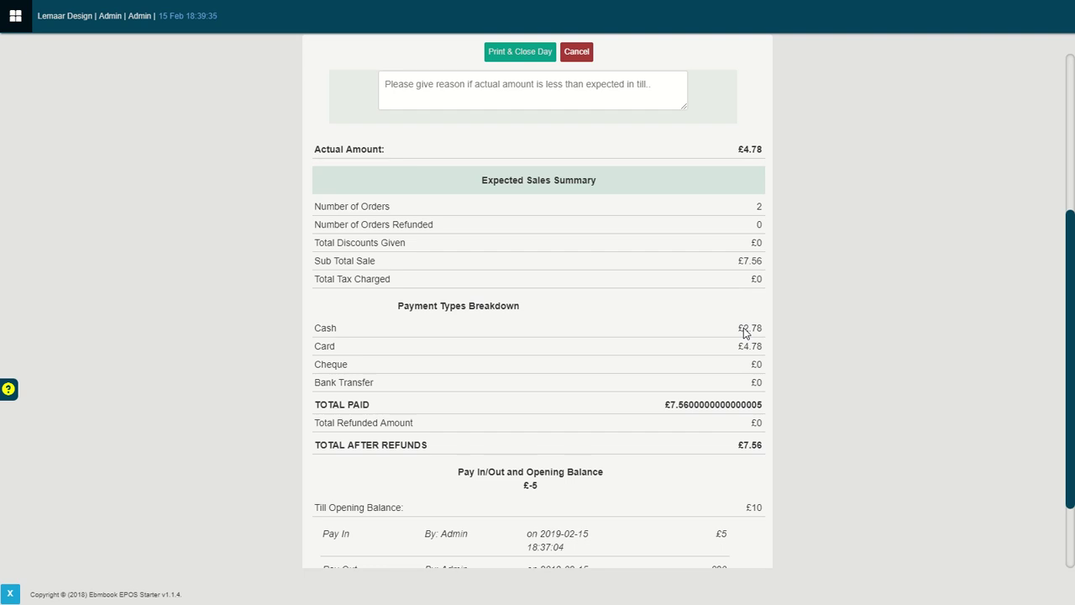
pyautogui.scroll(-2, 599, 376)
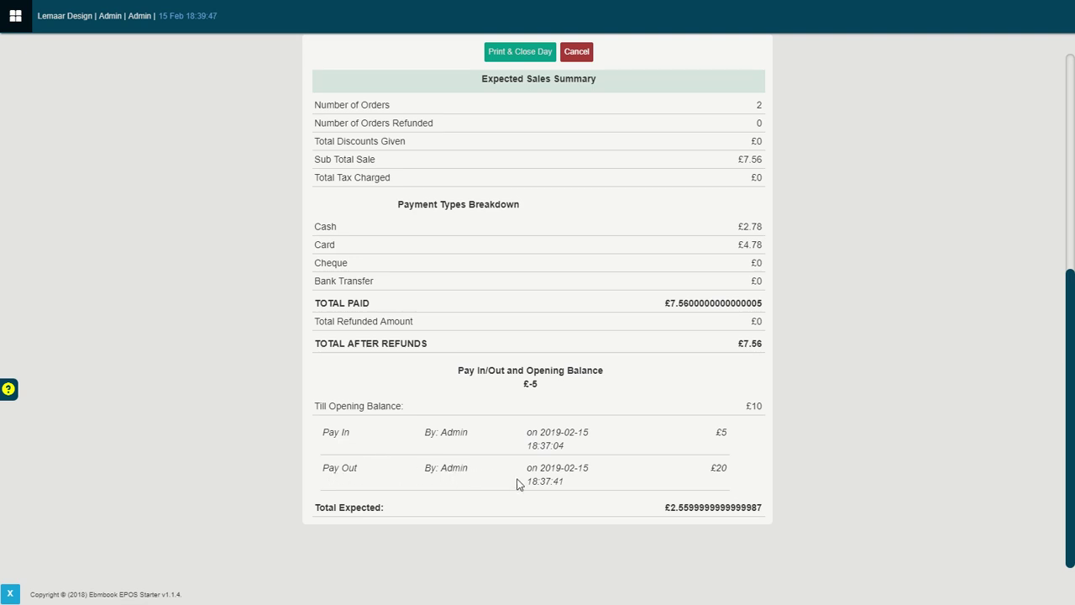
pyautogui.scroll(1, 529, 438)
pyautogui.scroll(5, 529, 437)
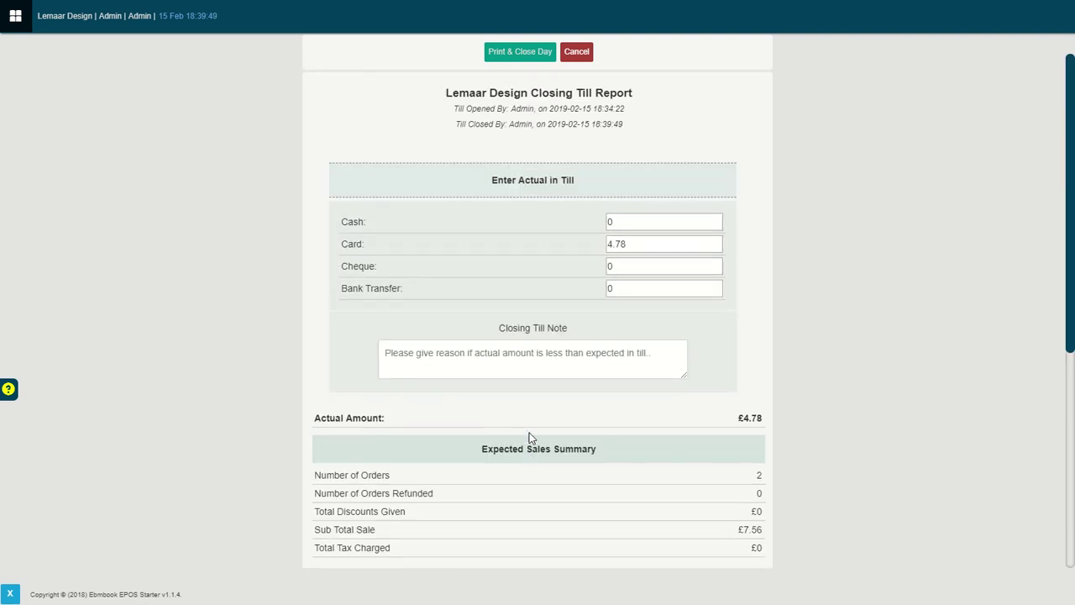
pyautogui.click(630, 225)
pyautogui.click(519, 54)
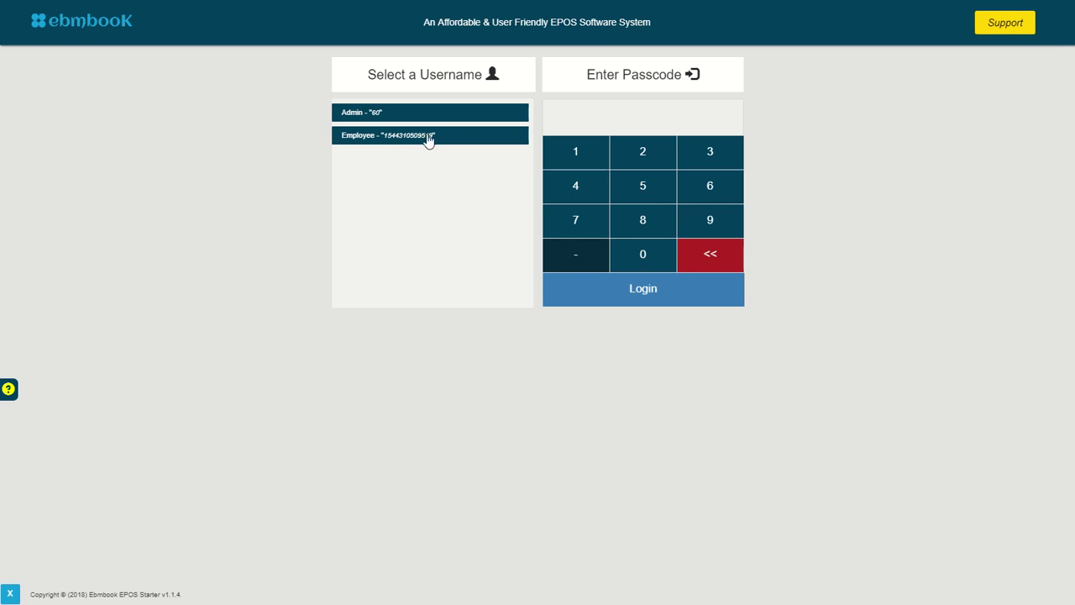
# Log back in as Admin by entering the passcode.
pyautogui.click(465, 114)
pyautogui.click(588, 159)
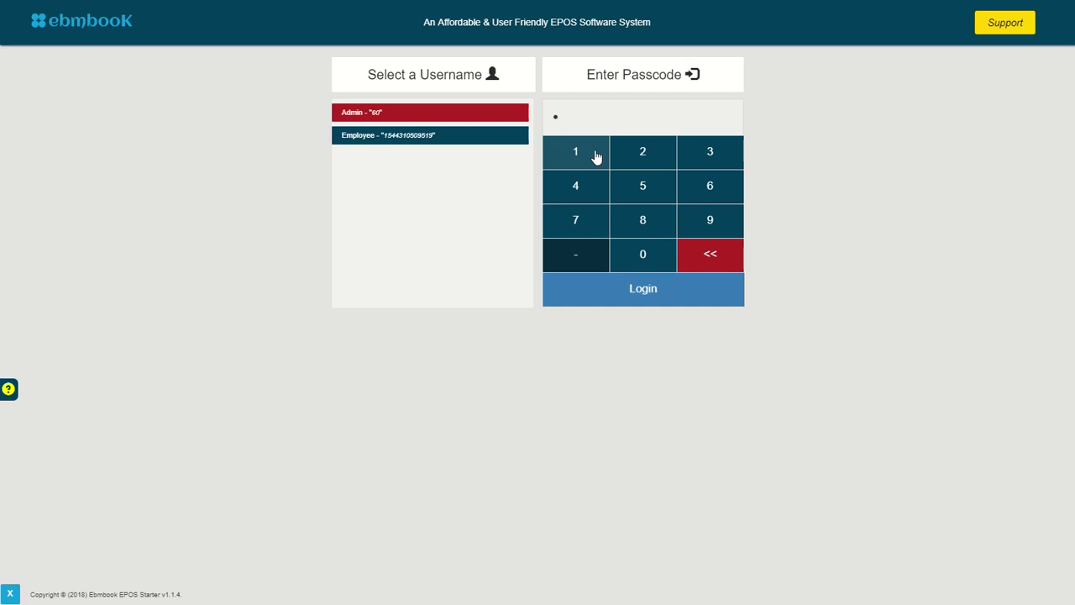
pyautogui.click(578, 154)
pyautogui.click(578, 154)
pyautogui.click(591, 244)
pyautogui.click(624, 294)
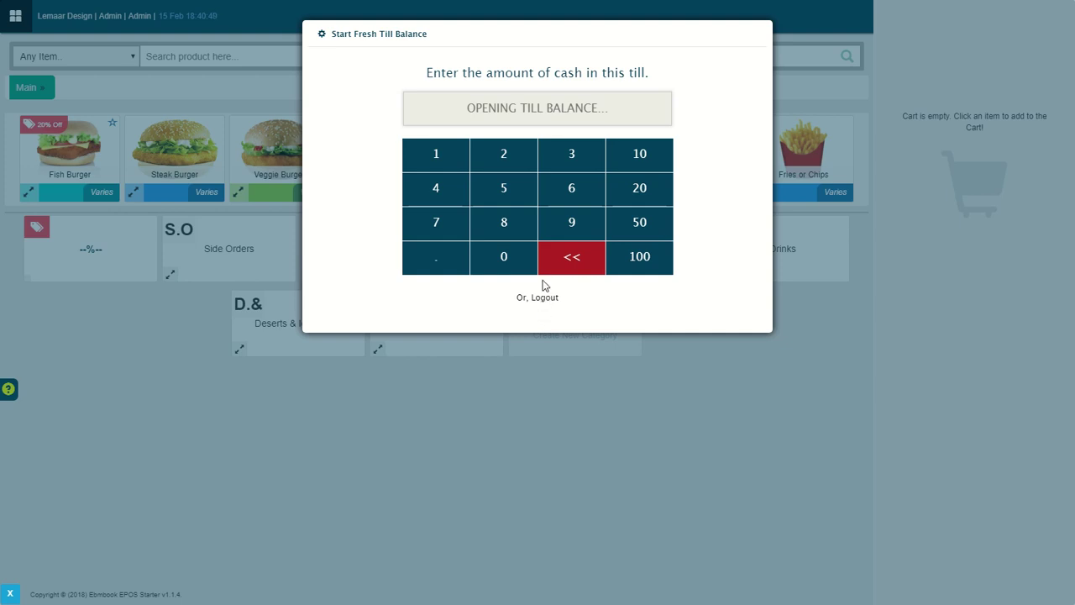
# Open the till with a £20 opening balance.
pyautogui.click(504, 163)
pyautogui.click(497, 262)
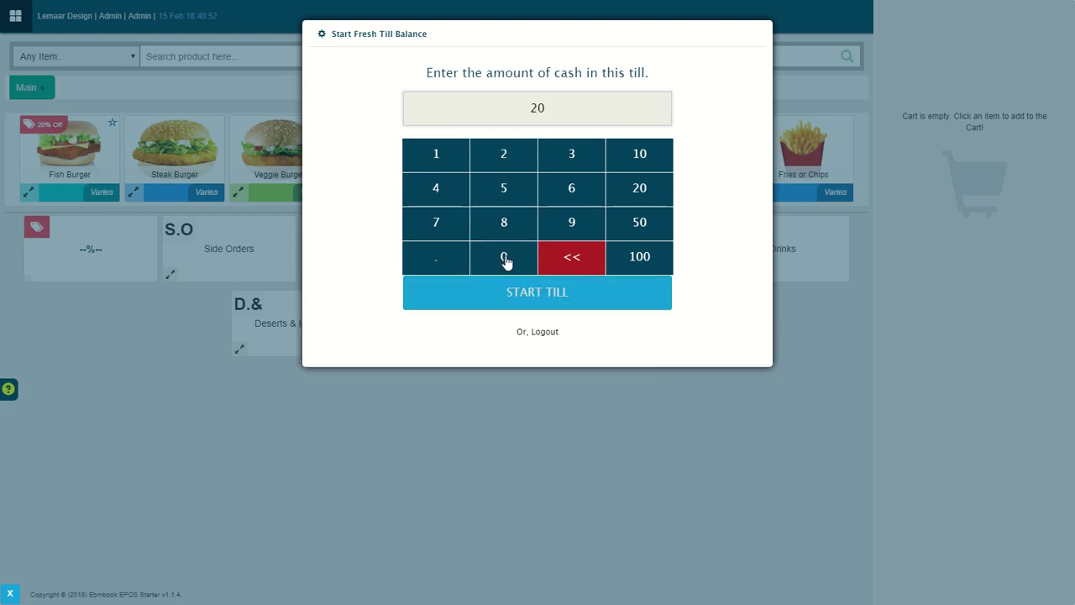
pyautogui.click(541, 298)
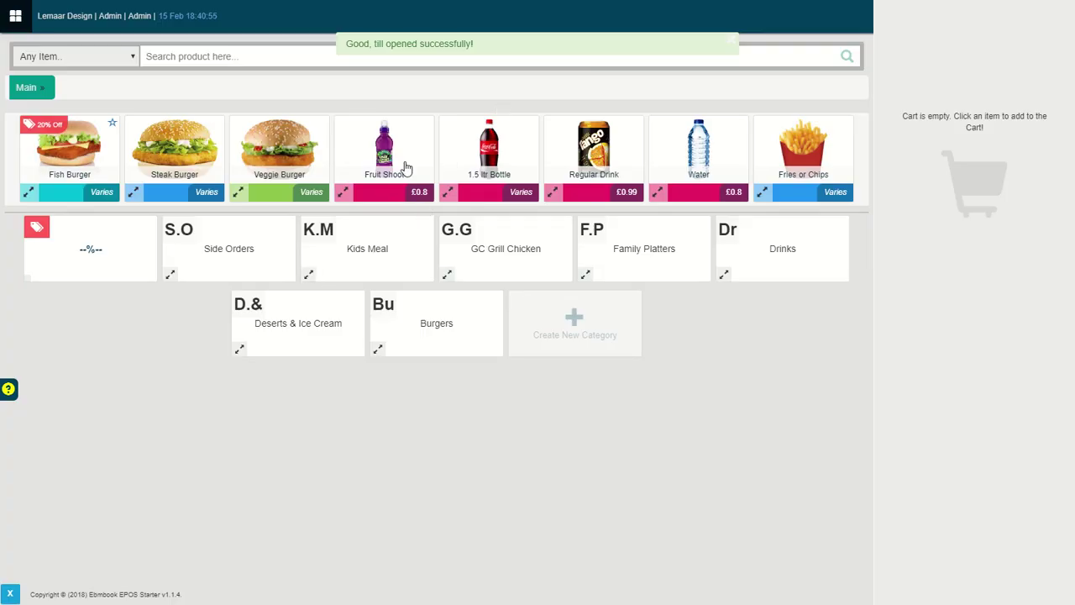
# Sell one plain (Just) £1.79 Veggie Burger for £20 cash, giving £18.21 change.
pyautogui.click(296, 150)
pyautogui.click(462, 130)
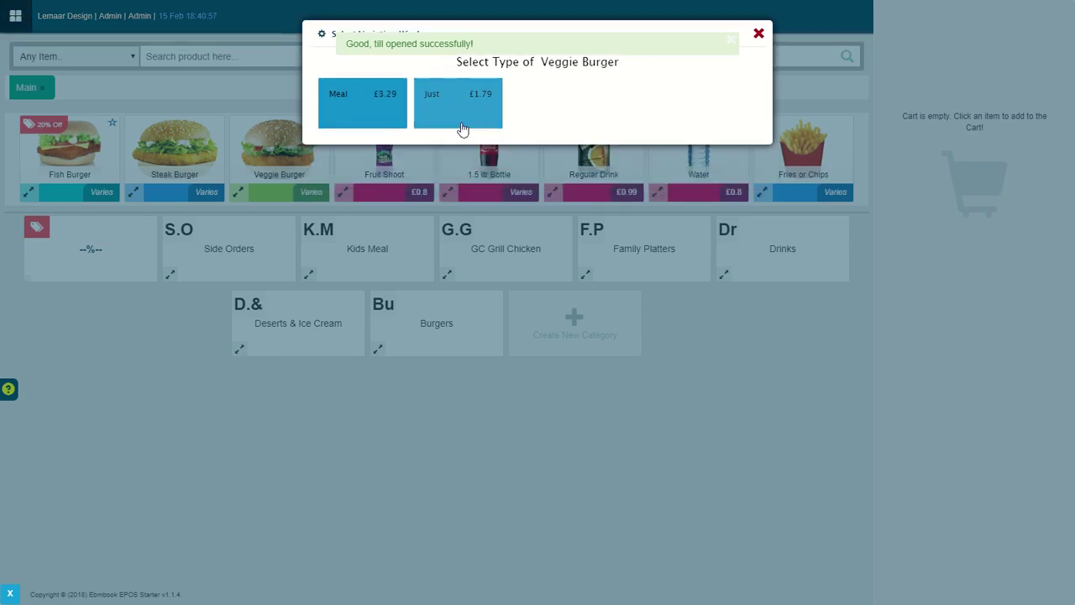
pyautogui.click(1004, 585)
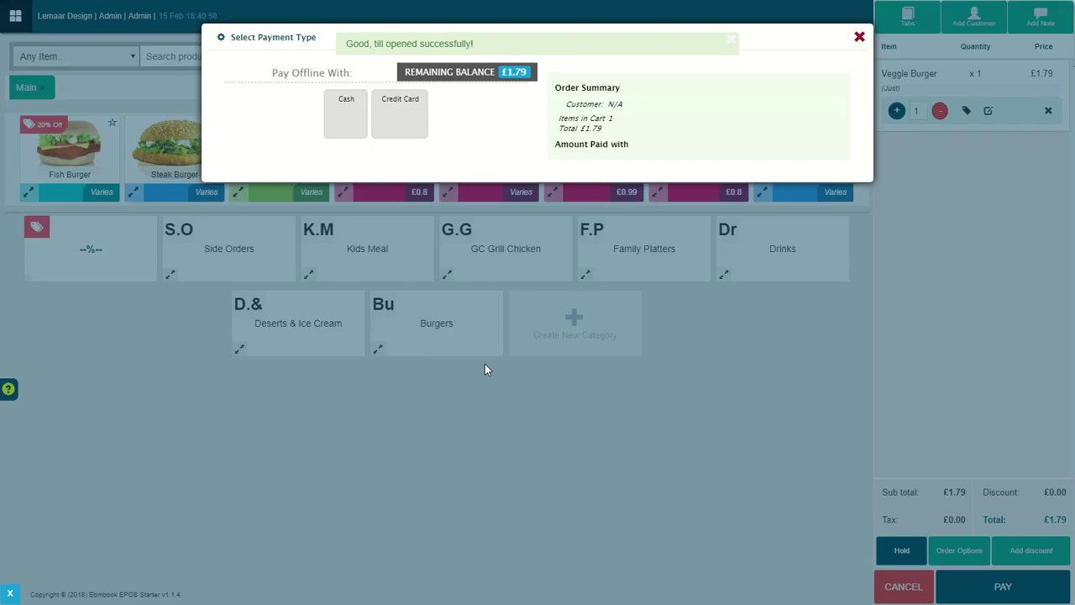
pyautogui.click(362, 116)
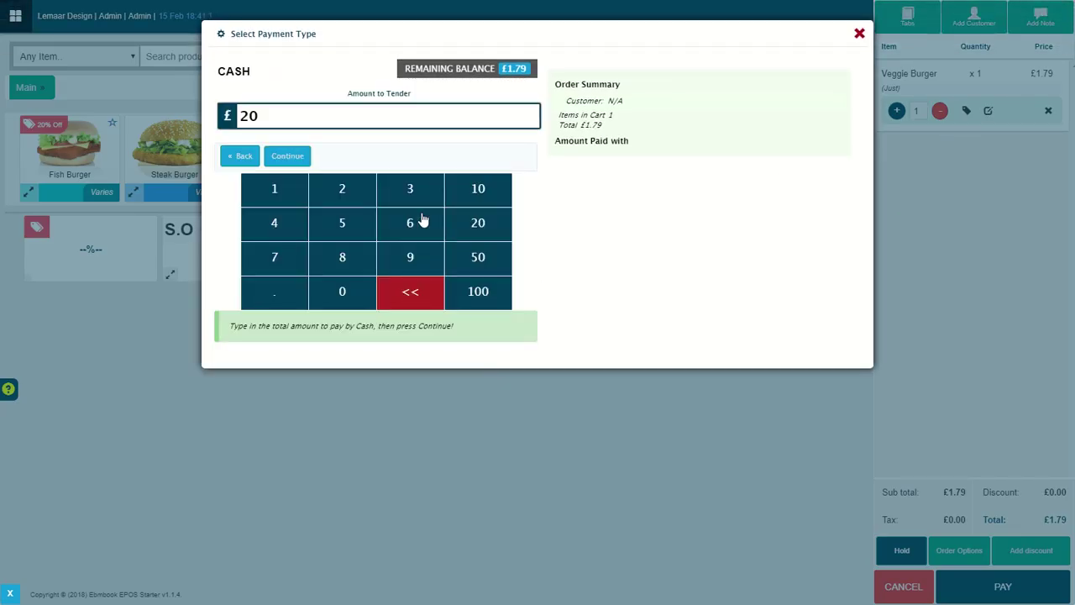
pyautogui.click(307, 164)
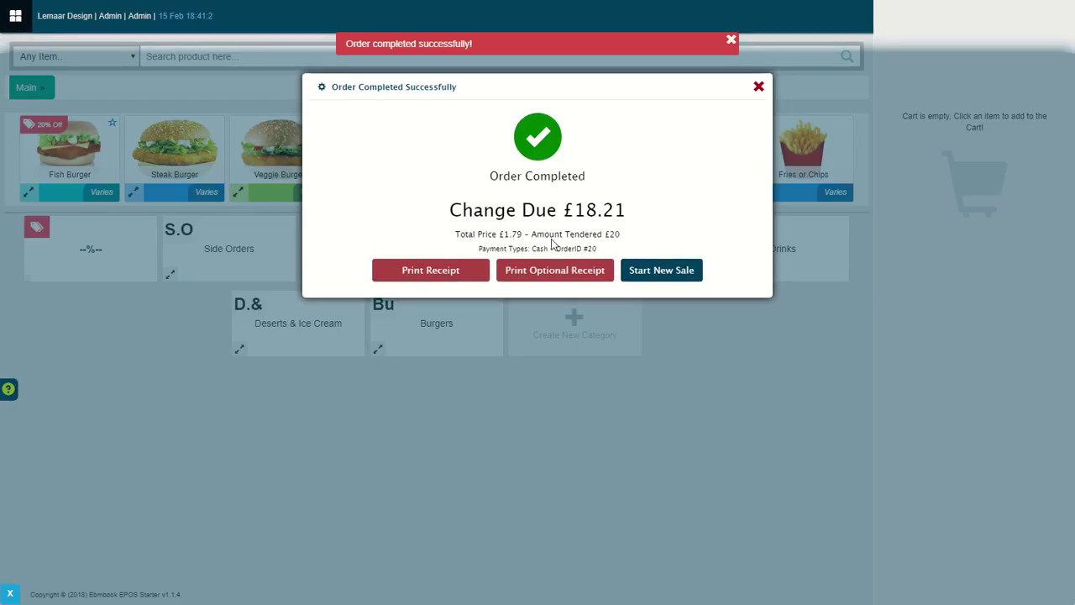
pyautogui.click(759, 34)
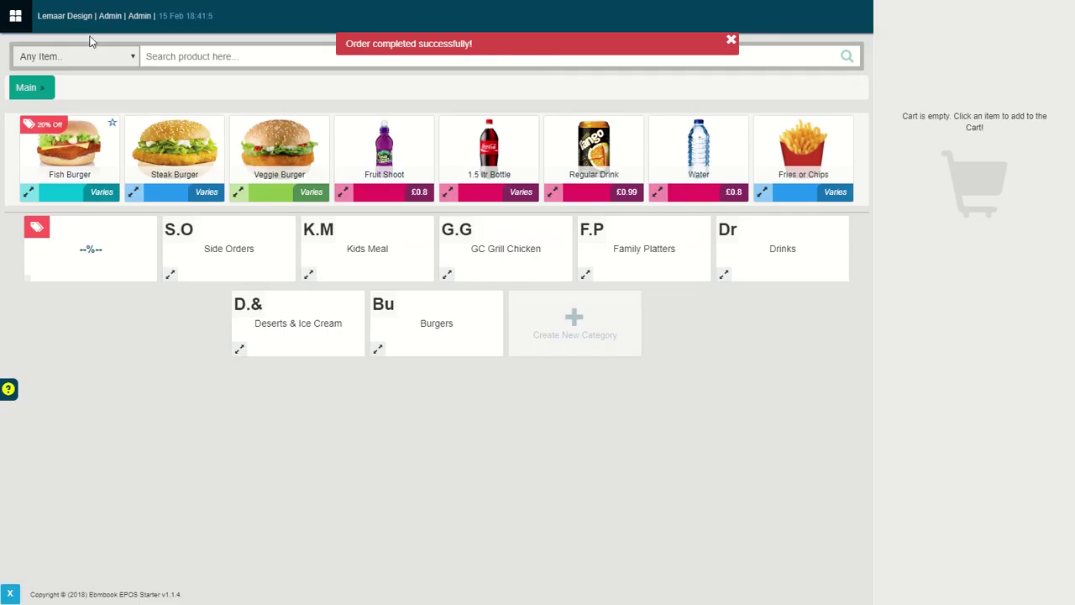
# Log off the till, then log back in as Admin using the Admin passcode.
pyautogui.click(15, 17)
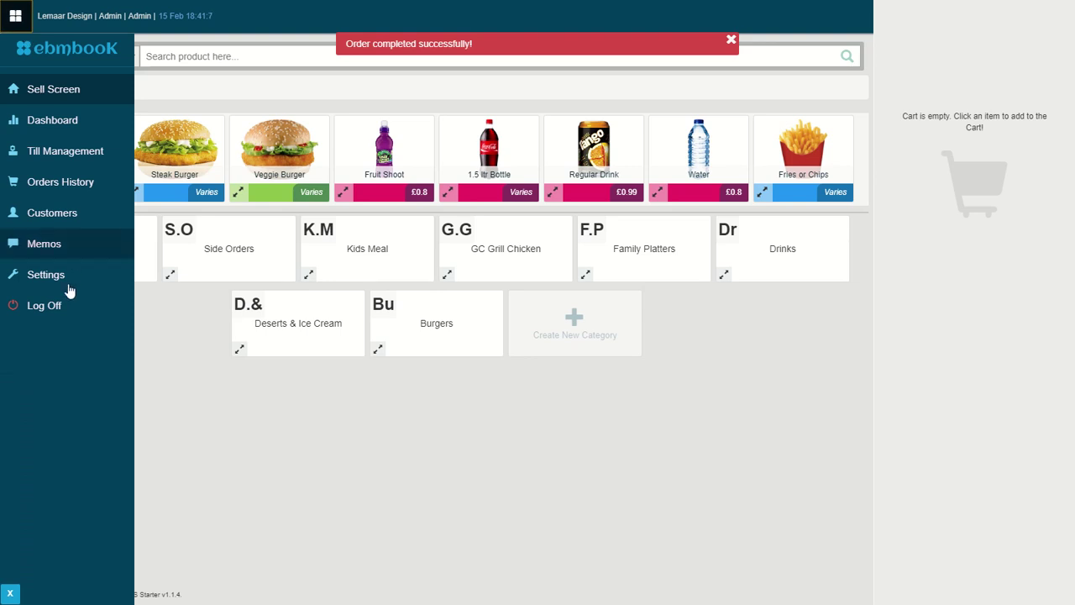
pyautogui.click(50, 308)
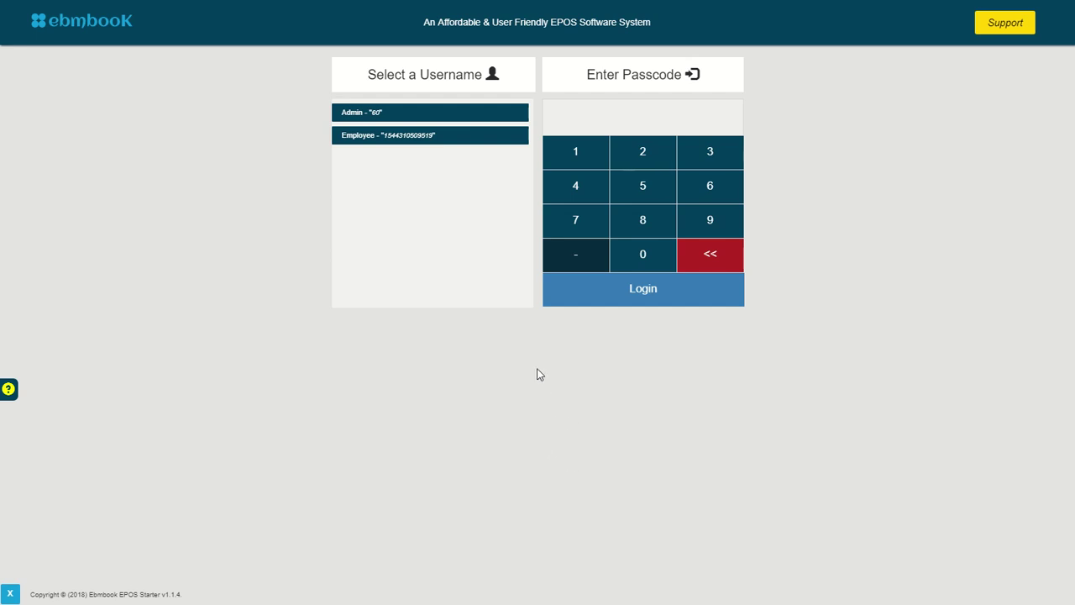
pyautogui.click(449, 118)
pyautogui.click(577, 153)
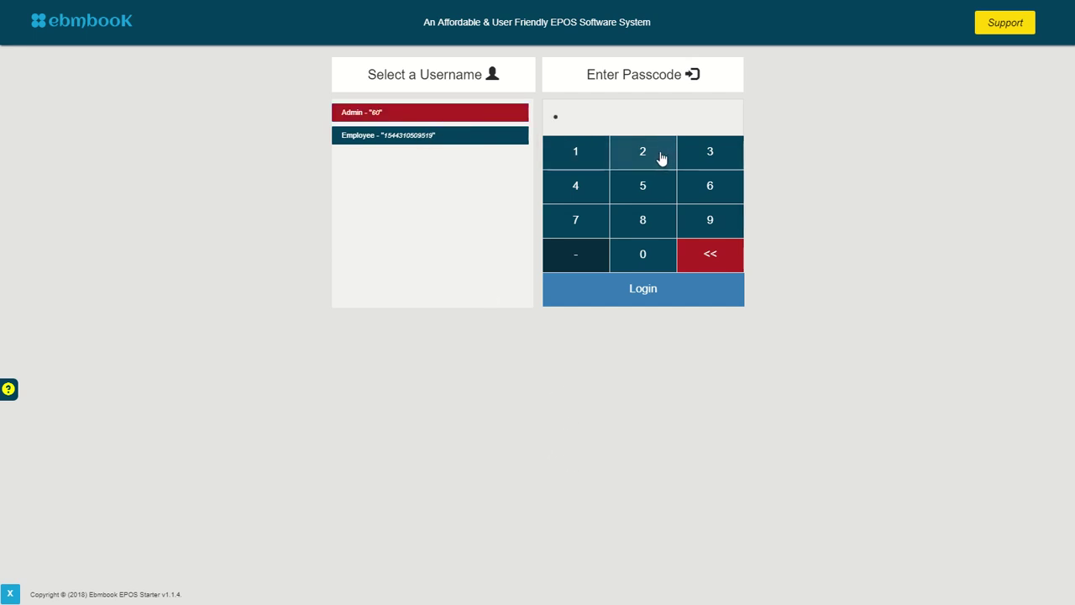
pyautogui.click(576, 155)
pyautogui.click(575, 155)
pyautogui.click(628, 294)
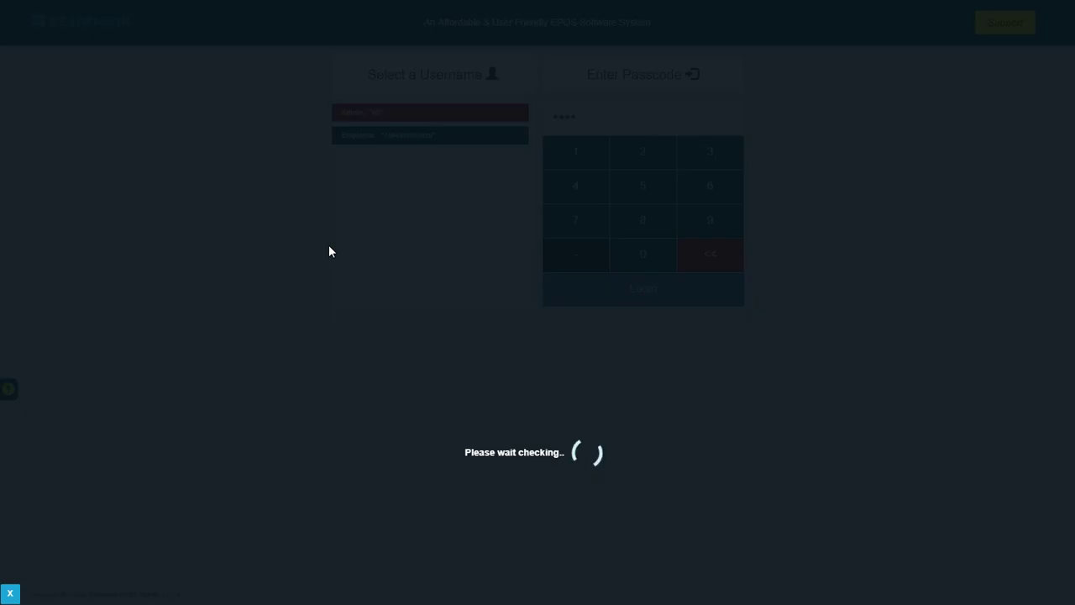